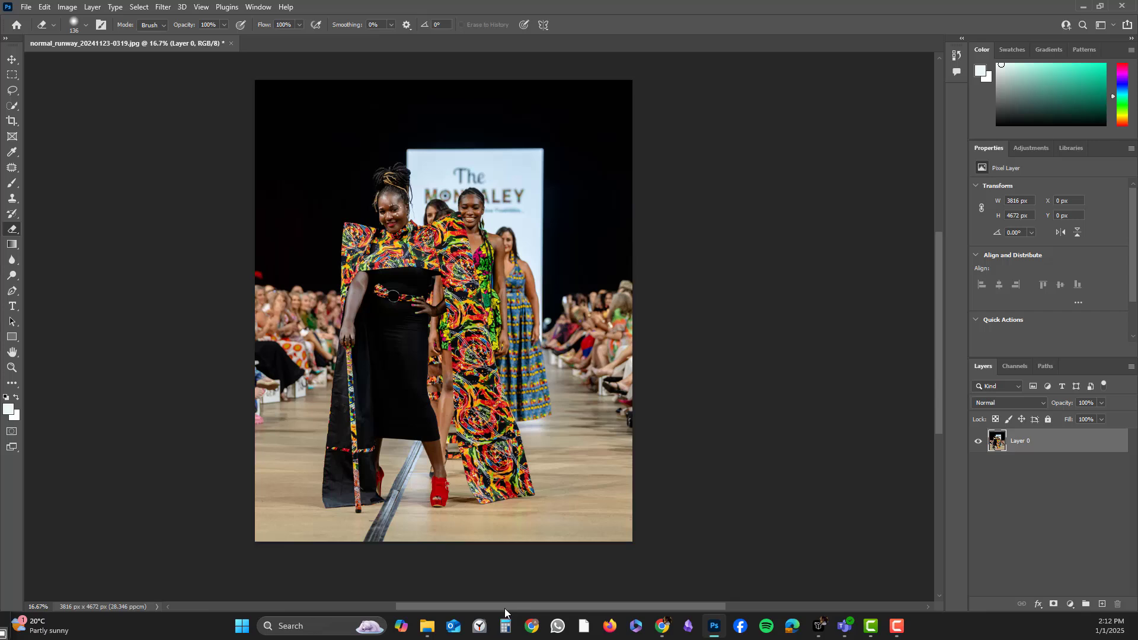
# Duplicate the runway photo layer.
pyautogui.moveTo(503, 608)
pyautogui.mouseDown()
pyautogui.moveTo(478, 608)
pyautogui.moveTo(489, 608)
pyautogui.mouseUp()
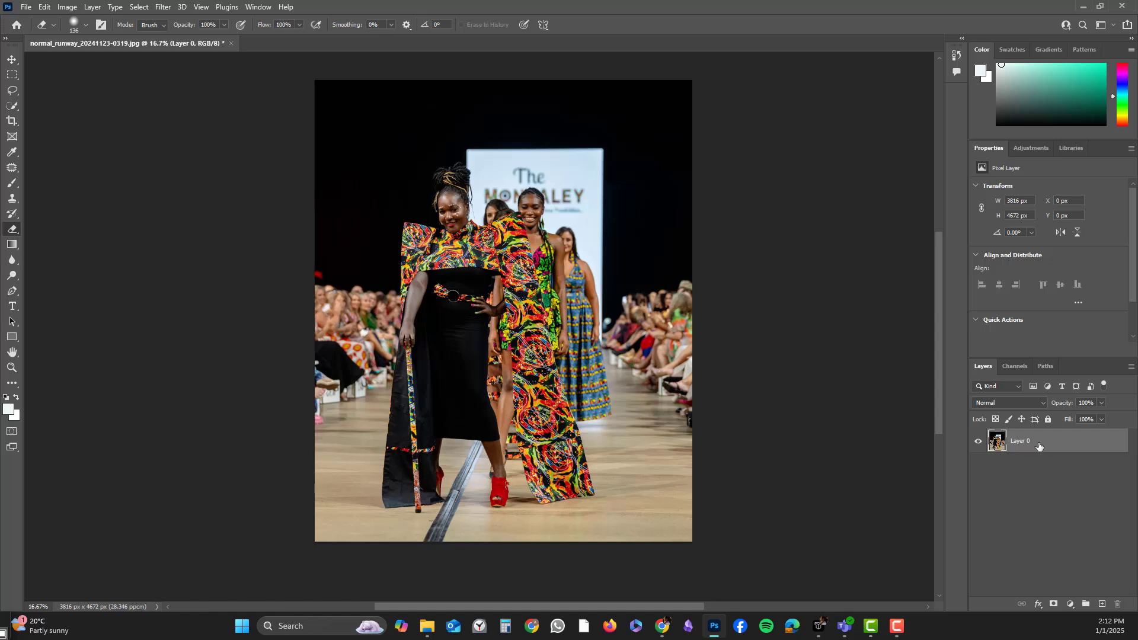
pyautogui.press('space')
pyautogui.hotkey('ctrl', 'j')
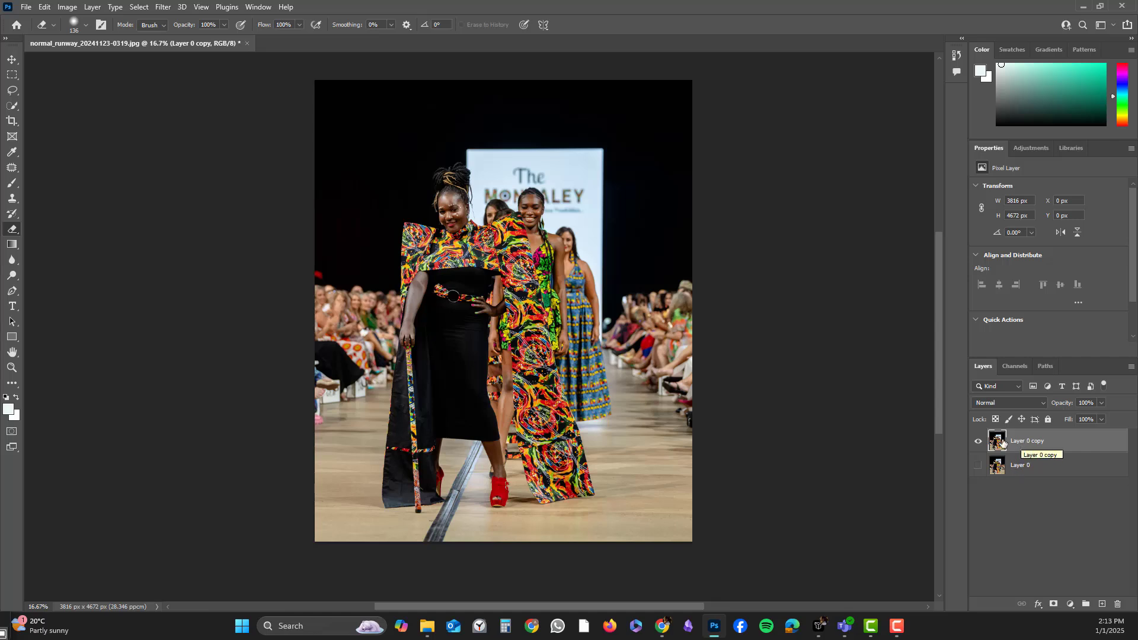
# Switch to the Quick Selection tool with an about 65 px brush and select the front model and her outfit.
pyautogui.click(19, 154)
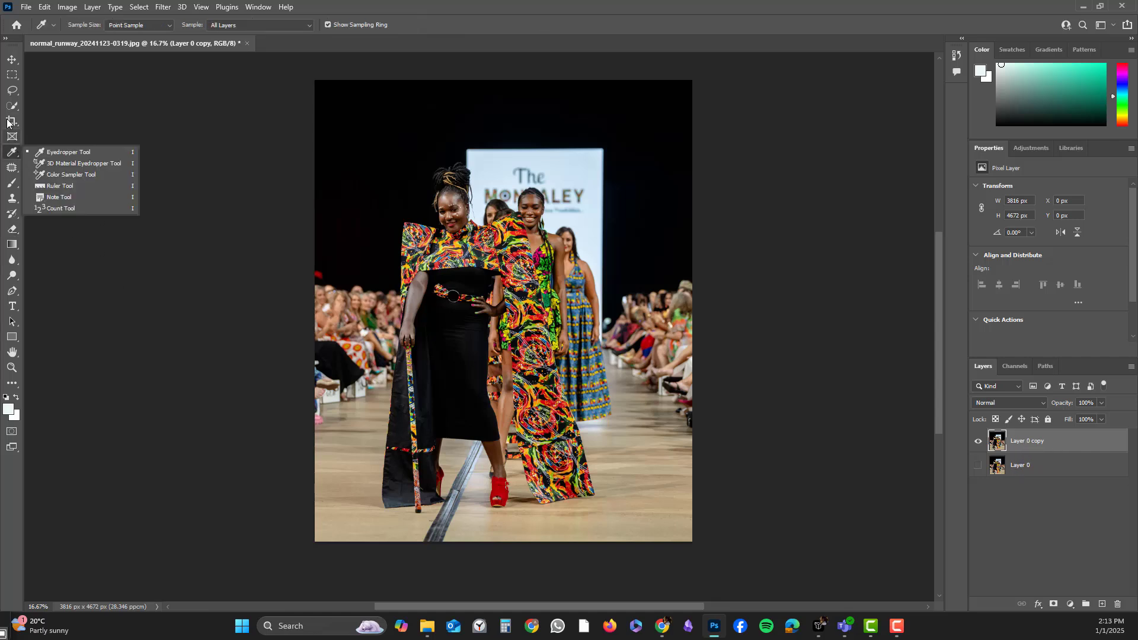
pyautogui.click(12, 107)
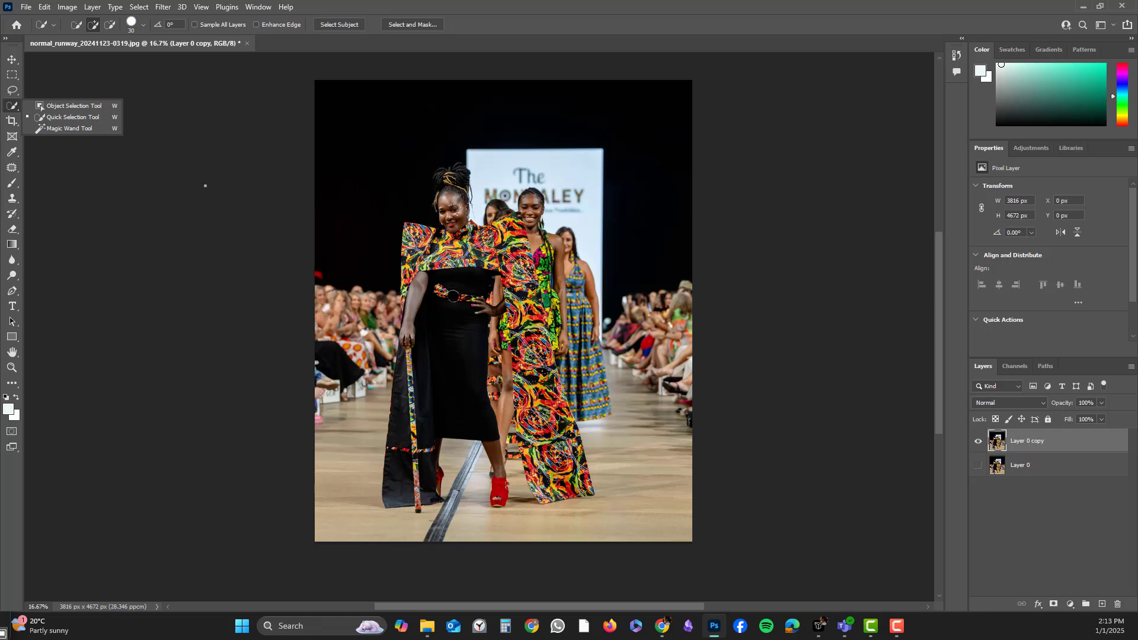
pyautogui.click(69, 118)
pyautogui.click(143, 25)
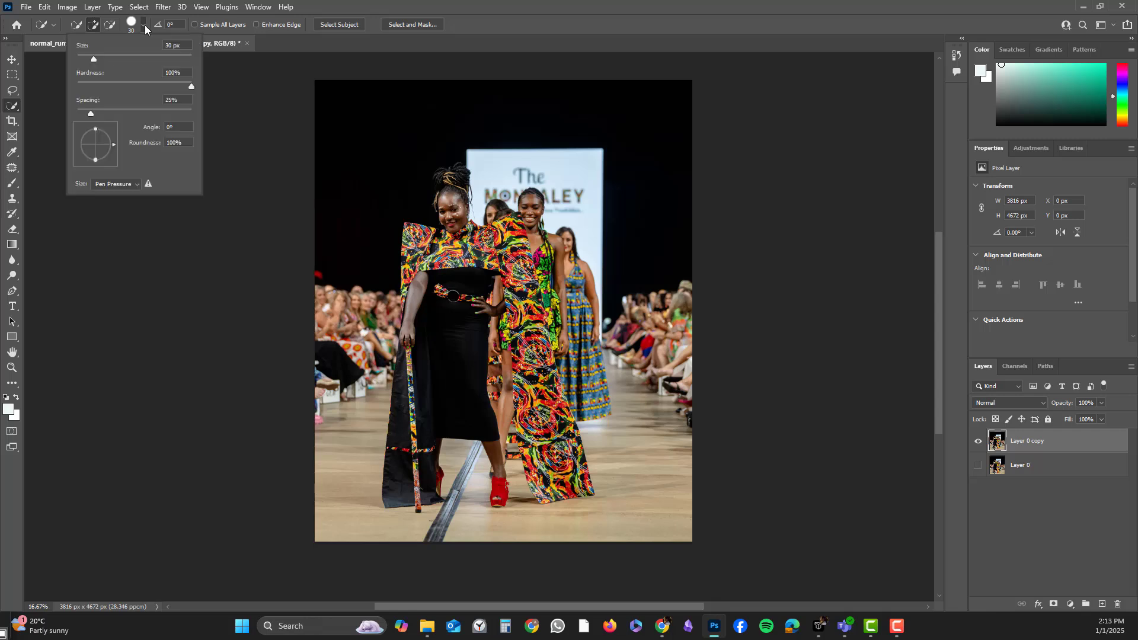
pyautogui.click(114, 59)
pyautogui.moveTo(453, 254)
pyautogui.mouseDown()
pyautogui.moveTo(497, 263)
pyautogui.moveTo(495, 234)
pyautogui.moveTo(527, 265)
pyautogui.moveTo(571, 494)
pyautogui.moveTo(522, 321)
pyautogui.moveTo(541, 493)
pyautogui.moveTo(522, 420)
pyautogui.moveTo(528, 385)
pyautogui.moveTo(565, 469)
pyautogui.moveTo(556, 393)
pyautogui.moveTo(576, 456)
pyautogui.mouseUp()
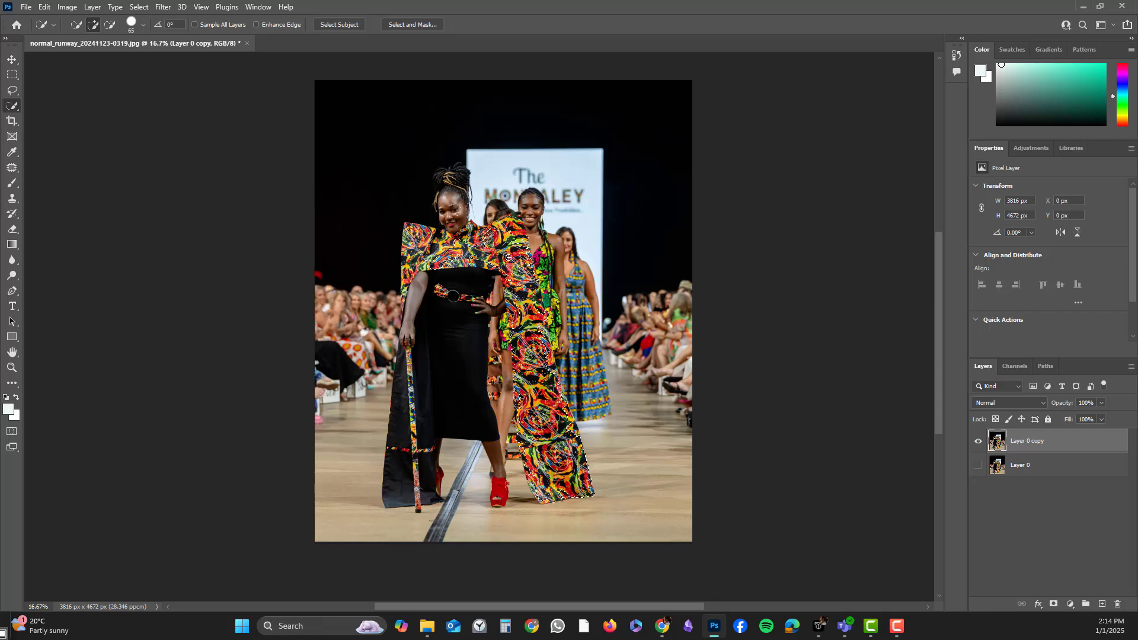
pyautogui.moveTo(506, 327)
pyautogui.mouseDown()
pyautogui.moveTo(447, 321)
pyautogui.moveTo(406, 440)
pyautogui.moveTo(420, 248)
pyautogui.moveTo(407, 228)
pyautogui.moveTo(437, 233)
pyautogui.moveTo(422, 241)
pyautogui.moveTo(408, 283)
pyautogui.moveTo(409, 241)
pyautogui.moveTo(412, 280)
pyautogui.moveTo(456, 169)
pyautogui.moveTo(438, 187)
pyautogui.moveTo(454, 245)
pyautogui.mouseUp()
# Zoom in to 100% on the model's upper body and extend the selection over her head, shoulders and neck.
pyautogui.click(12, 367)
pyautogui.click(444, 226)
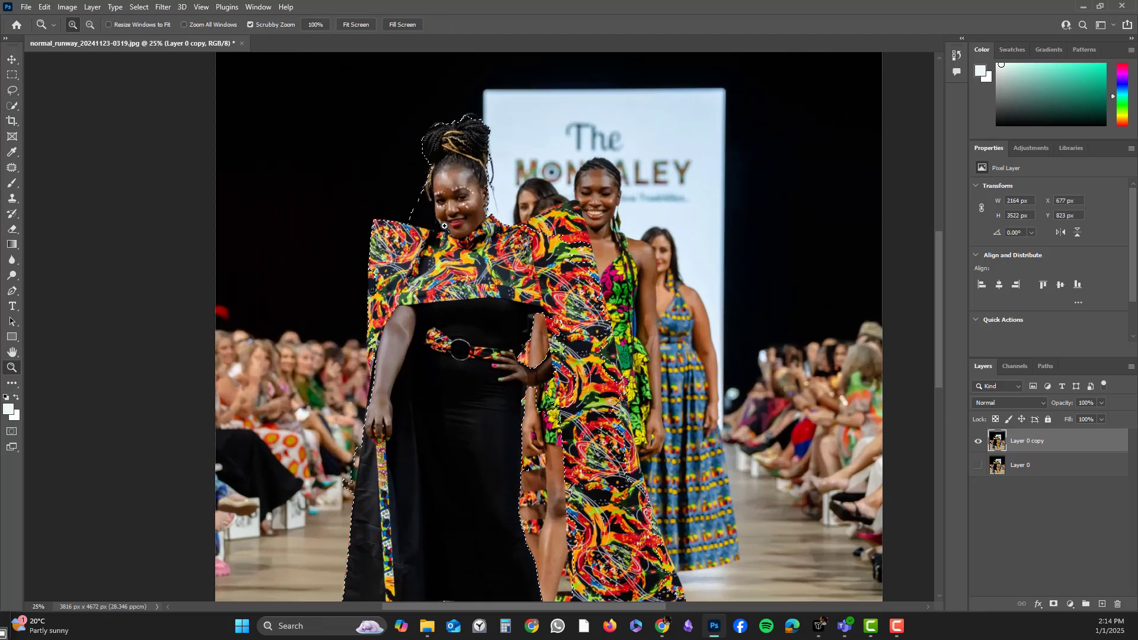
pyautogui.click(445, 226)
pyautogui.click(445, 226)
pyautogui.click(445, 226)
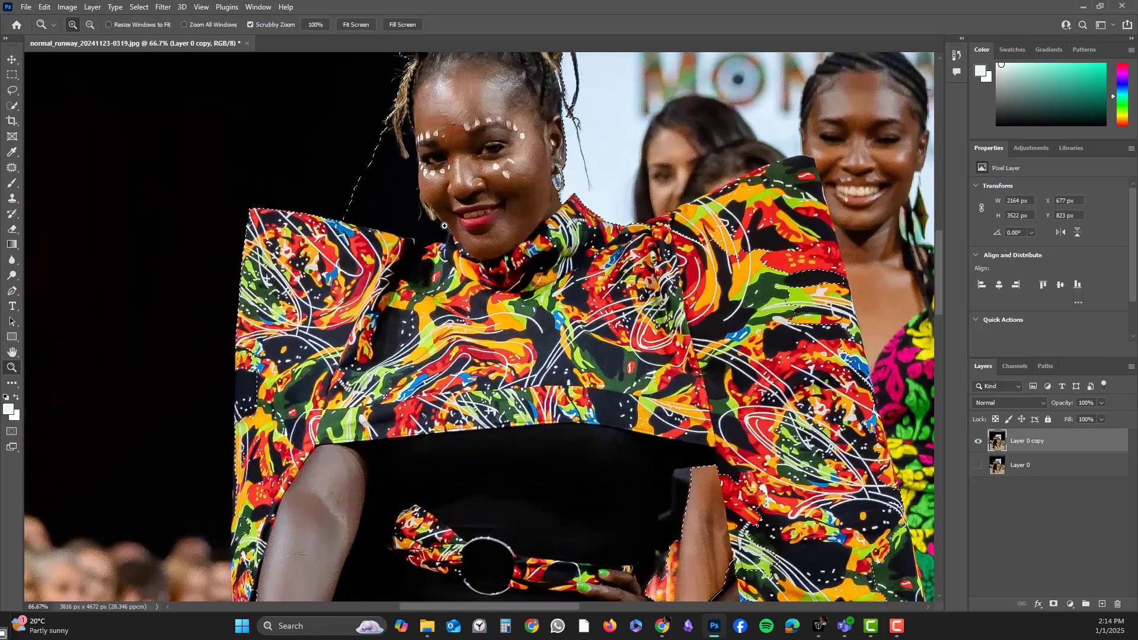
pyautogui.click(444, 226)
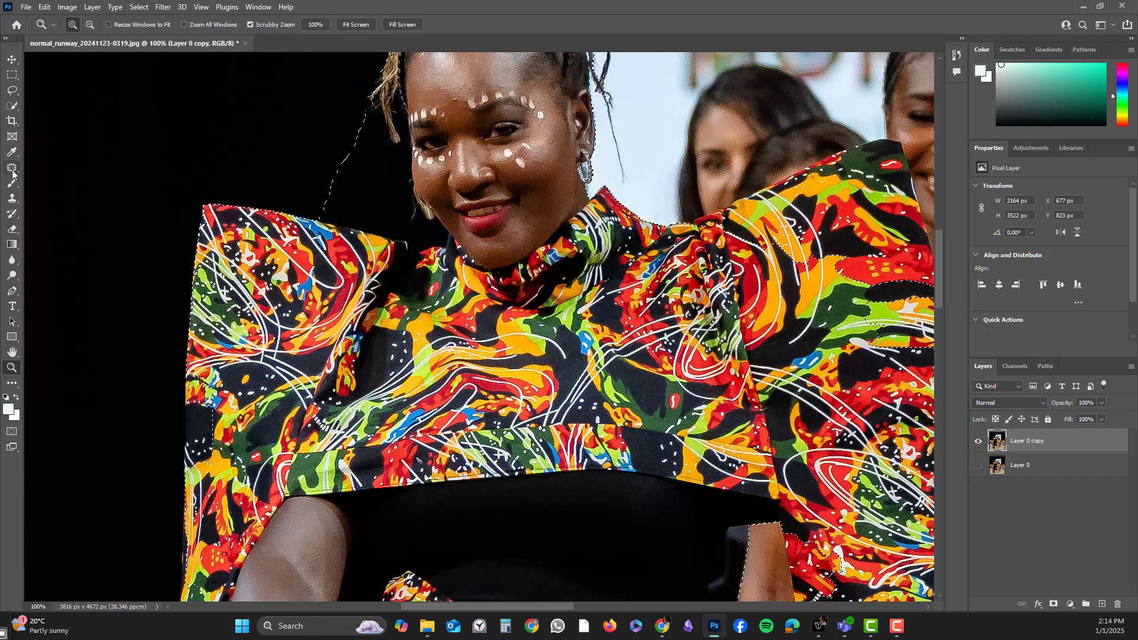
pyautogui.click(12, 106)
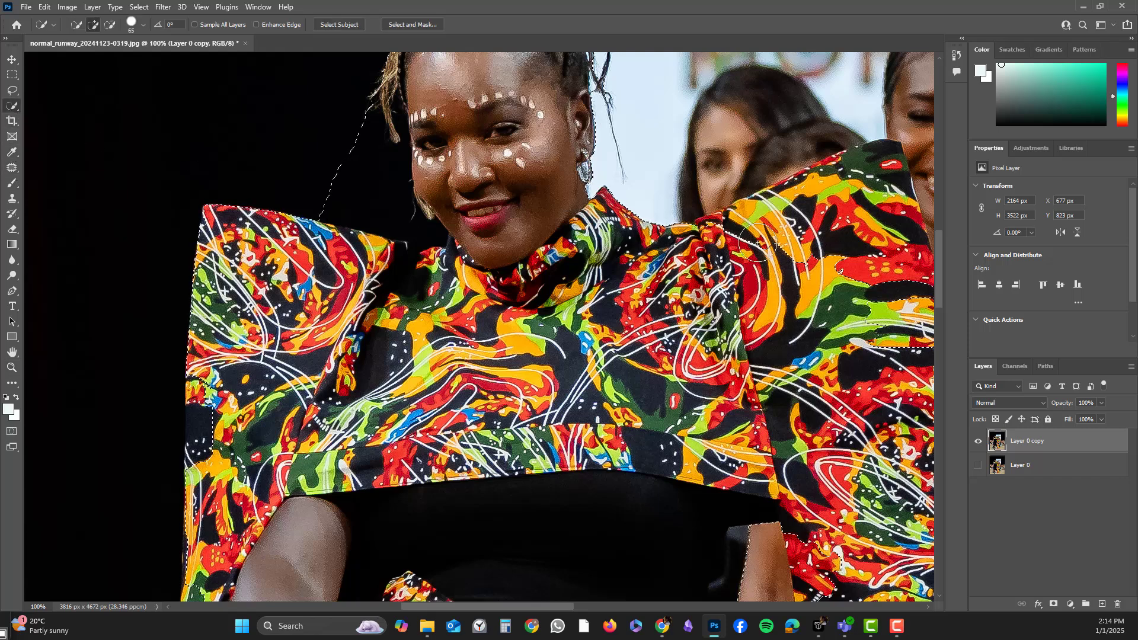
pyautogui.moveTo(757, 243)
pyautogui.mouseDown()
pyautogui.moveTo(817, 222)
pyautogui.moveTo(862, 173)
pyautogui.moveTo(892, 213)
pyautogui.moveTo(891, 278)
pyautogui.mouseUp()
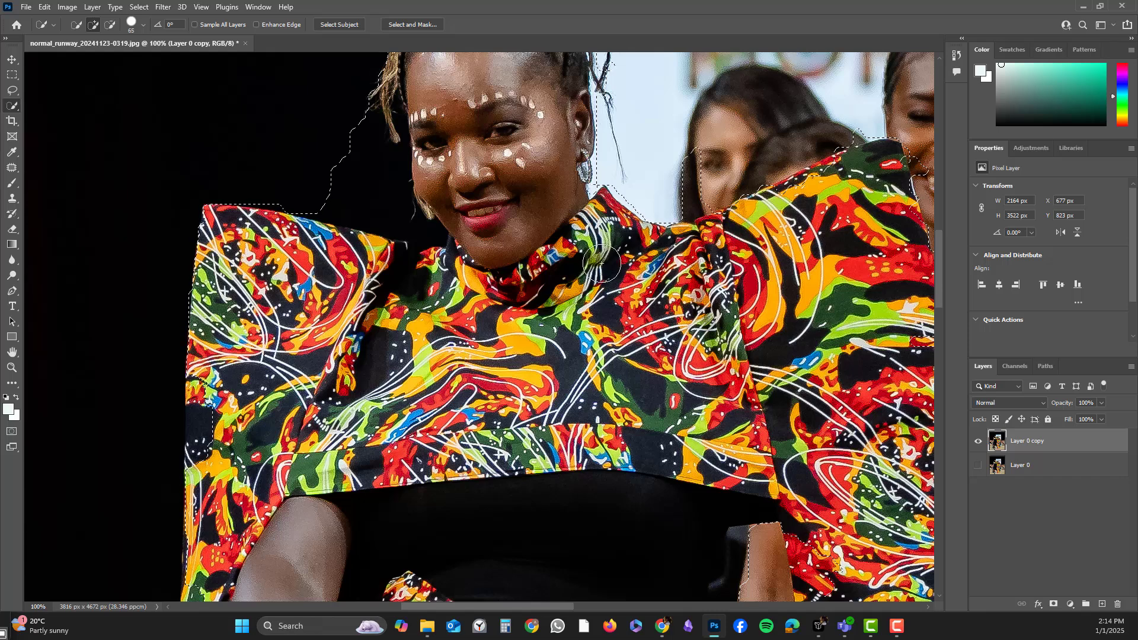
pyautogui.moveTo(486, 293); pyautogui.dragTo(496, 308)
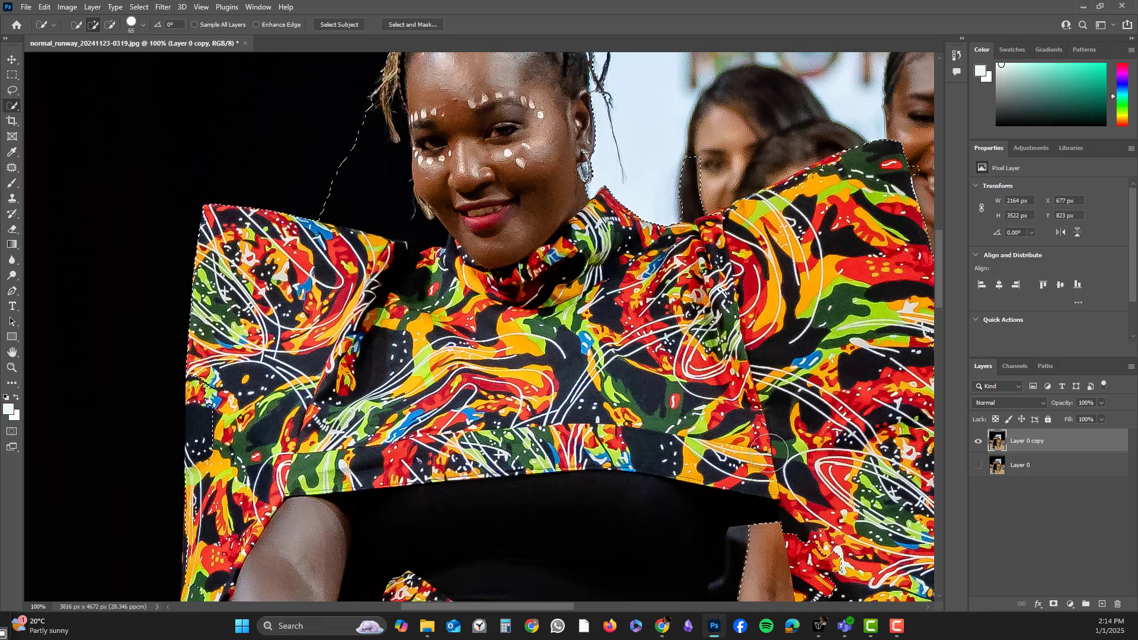
# With an about 28 px brush, subtract the background around her hair and shoulders, then add the sleeve's outer edge back.
pyautogui.scroll(-5, 769, 453)
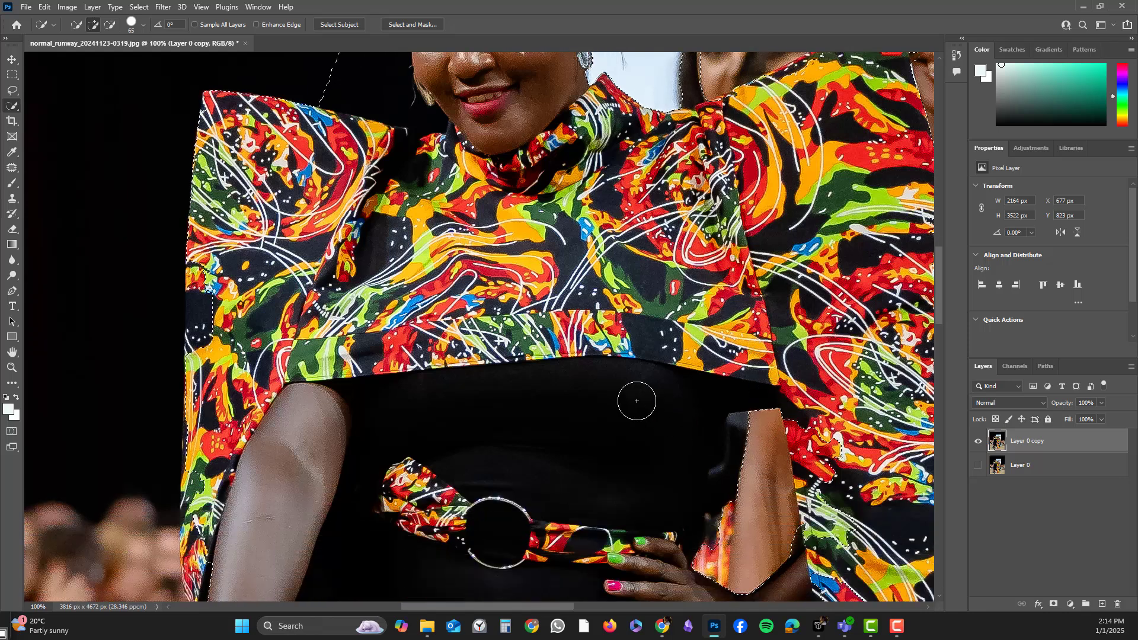
pyautogui.scroll(5, 635, 400)
pyautogui.scroll(2, 635, 400)
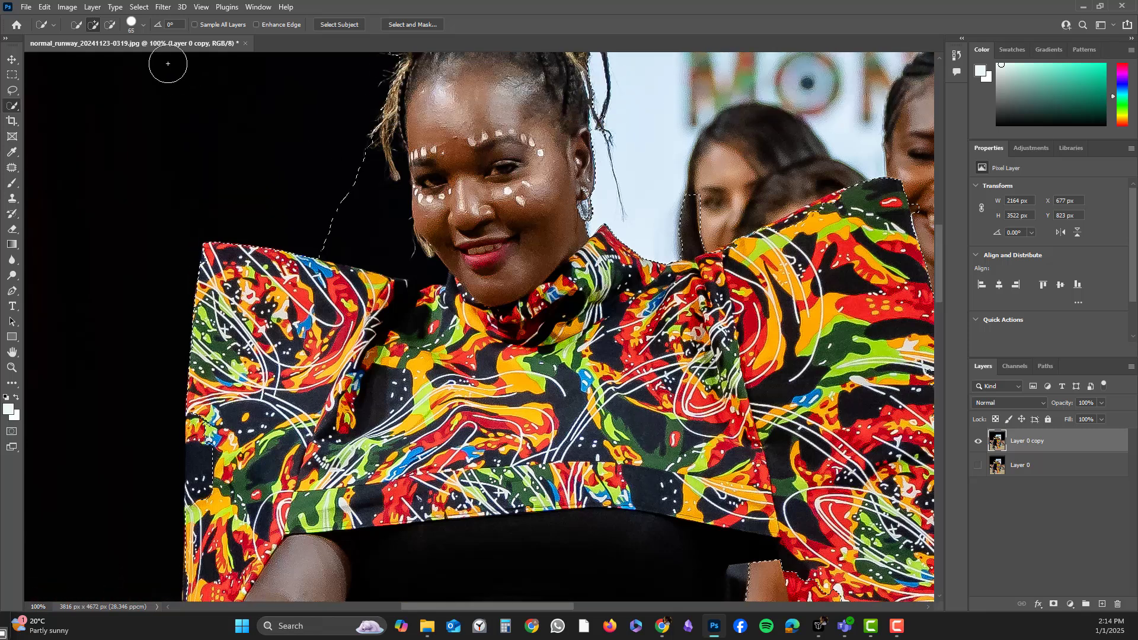
pyautogui.click(110, 25)
pyautogui.click(135, 24)
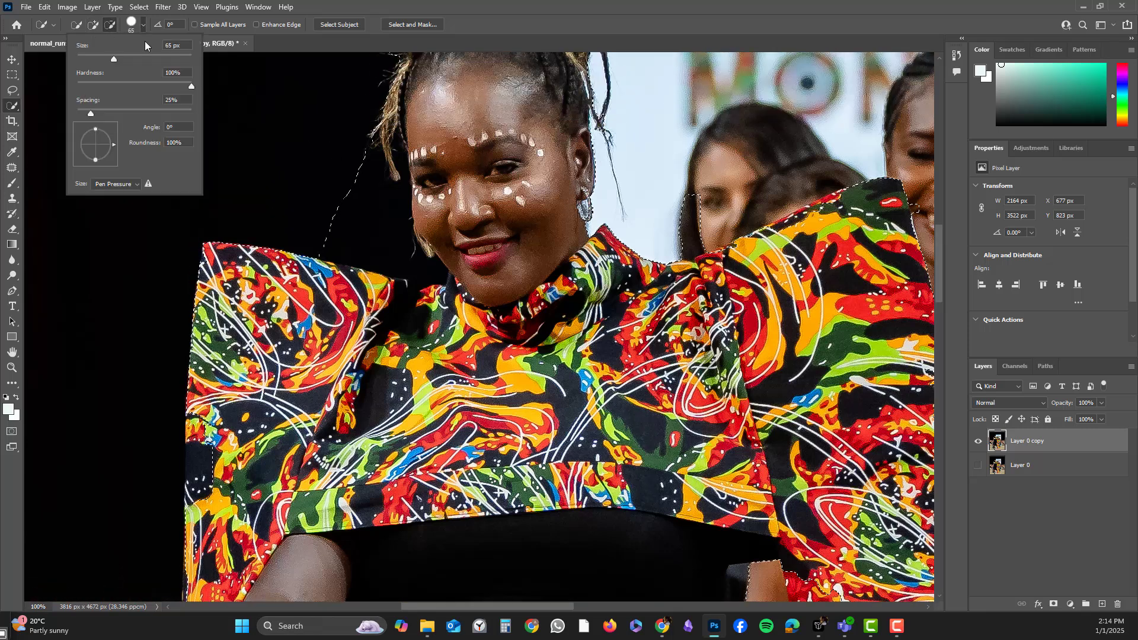
pyautogui.moveTo(92, 59); pyautogui.dragTo(93, 60)
pyautogui.moveTo(689, 195)
pyautogui.mouseDown()
pyautogui.moveTo(690, 226)
pyautogui.moveTo(707, 215)
pyautogui.moveTo(676, 228)
pyautogui.mouseUp()
pyautogui.moveTo(363, 197)
pyautogui.mouseDown()
pyautogui.moveTo(365, 157)
pyautogui.moveTo(386, 188)
pyautogui.moveTo(388, 144)
pyautogui.moveTo(398, 224)
pyautogui.mouseUp()
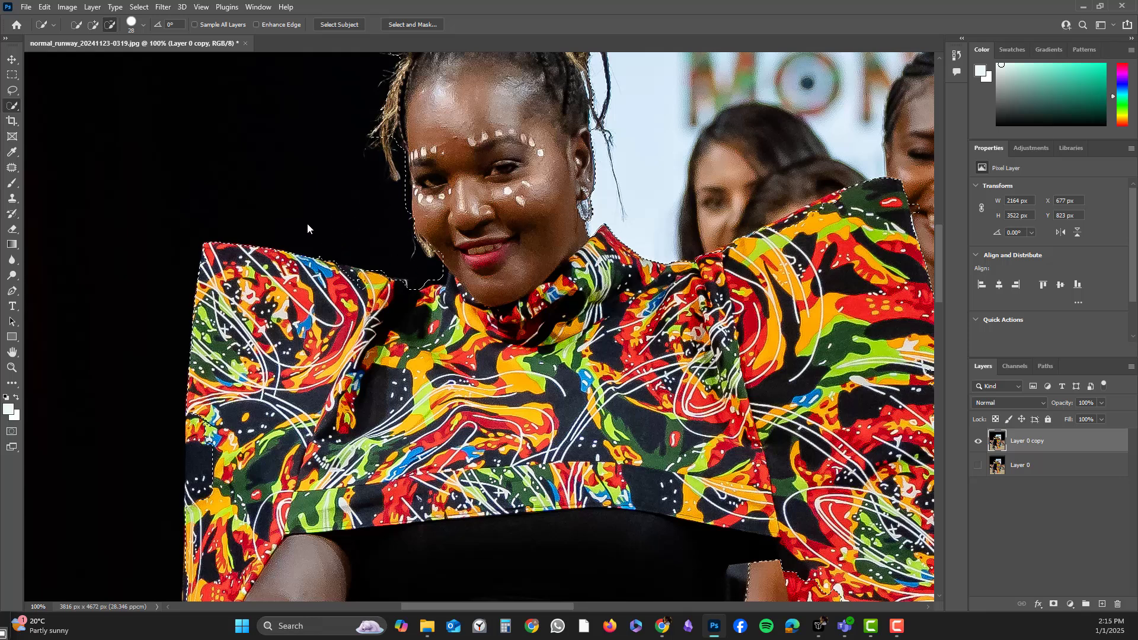
pyautogui.click(93, 24)
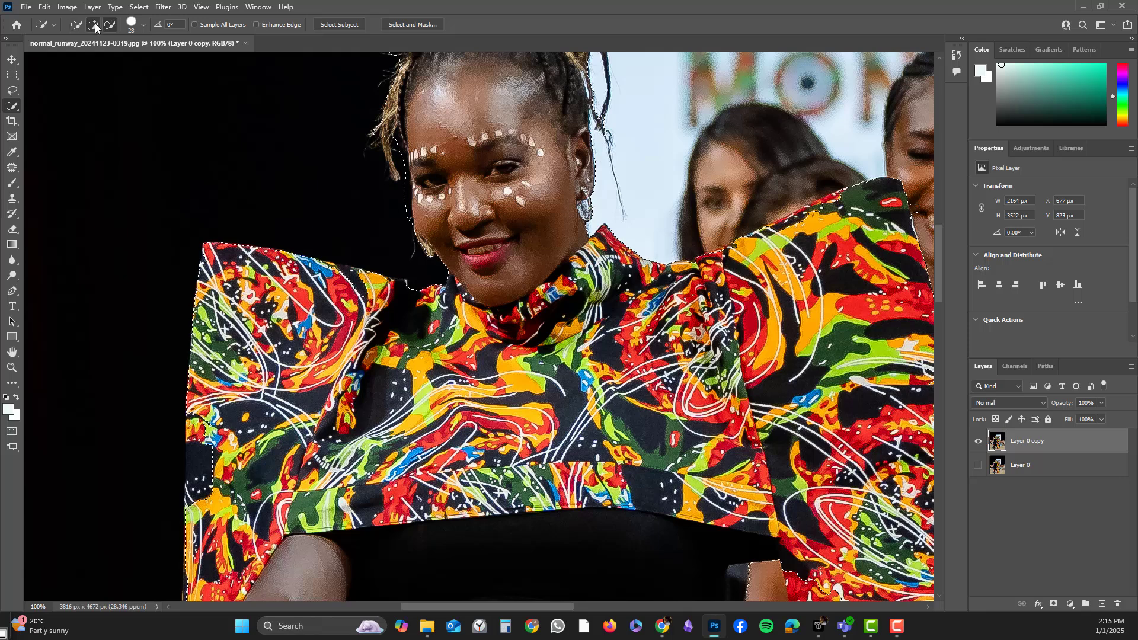
pyautogui.click(208, 439)
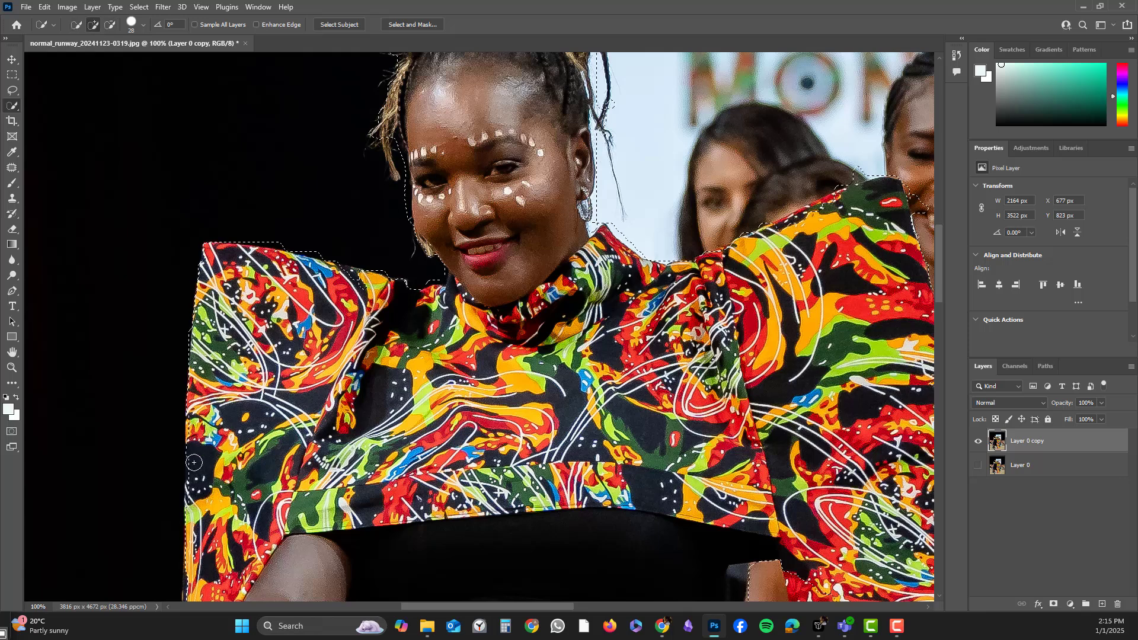
# Subtract the neighbouring model's arm beside her hip and add the front model's hand back to the selection.
pyautogui.scroll(-5, 535, 421)
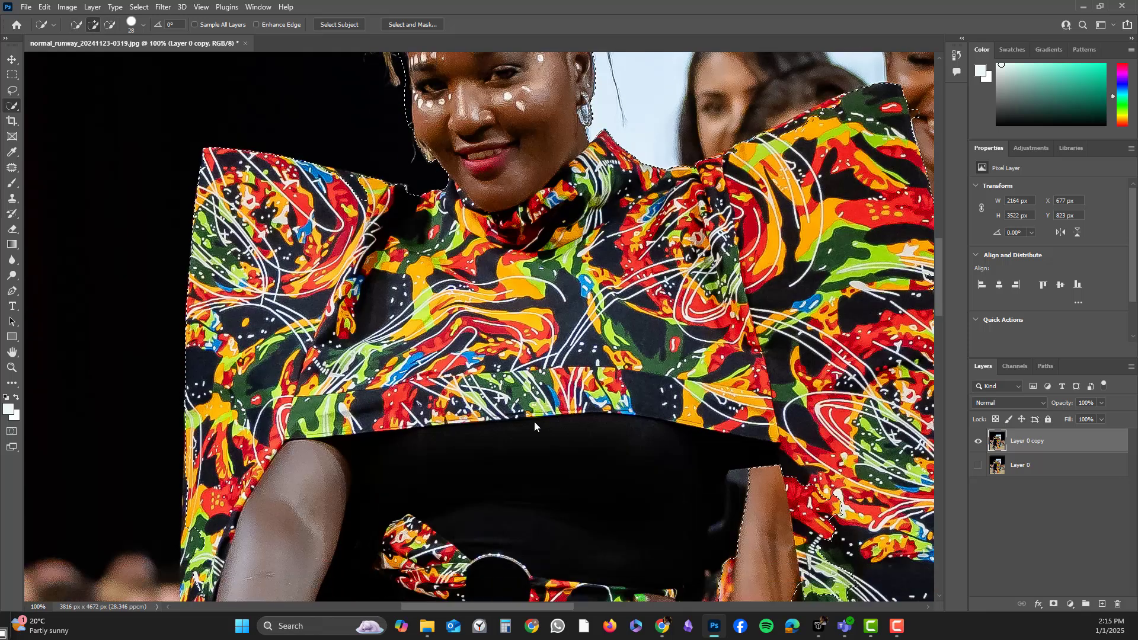
pyautogui.scroll(-6, 534, 421)
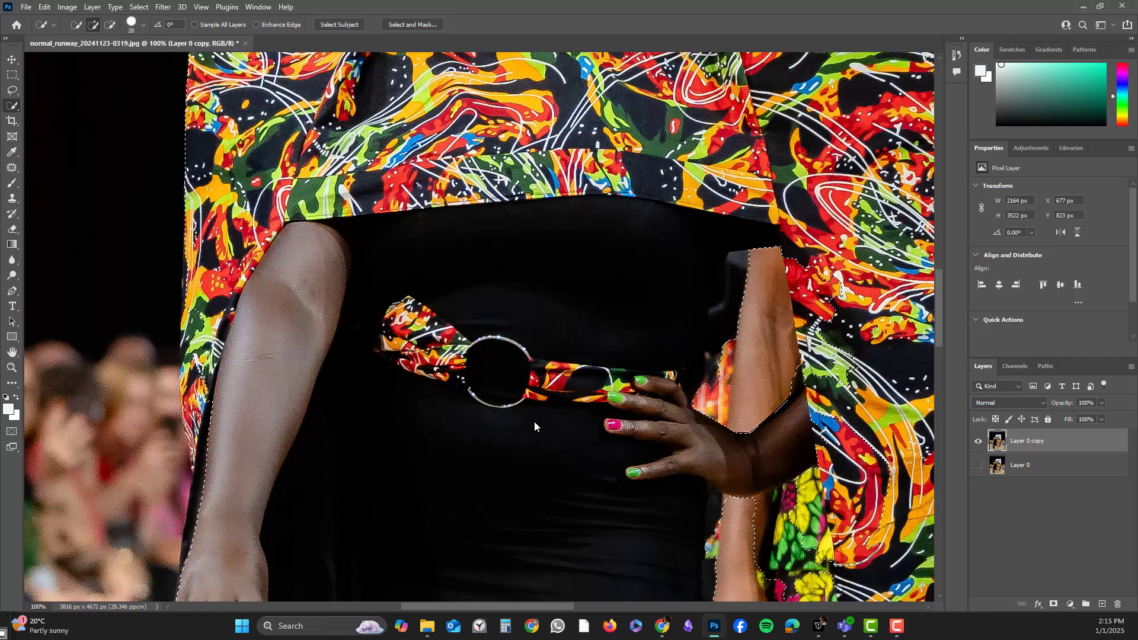
pyautogui.scroll(-7, 534, 422)
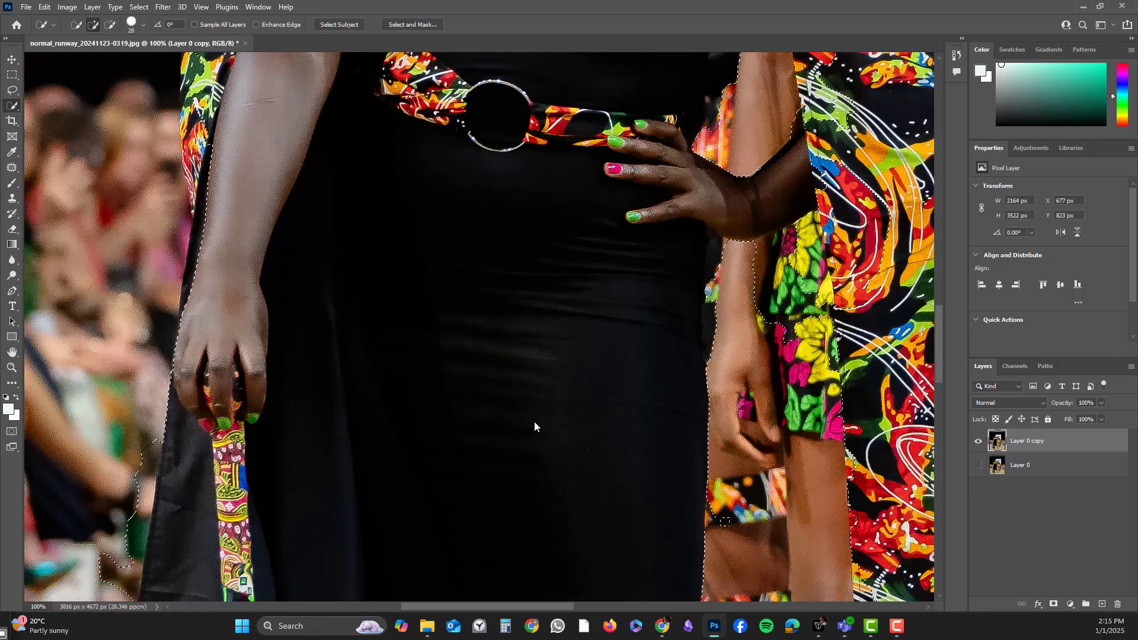
pyautogui.scroll(-3, 534, 425)
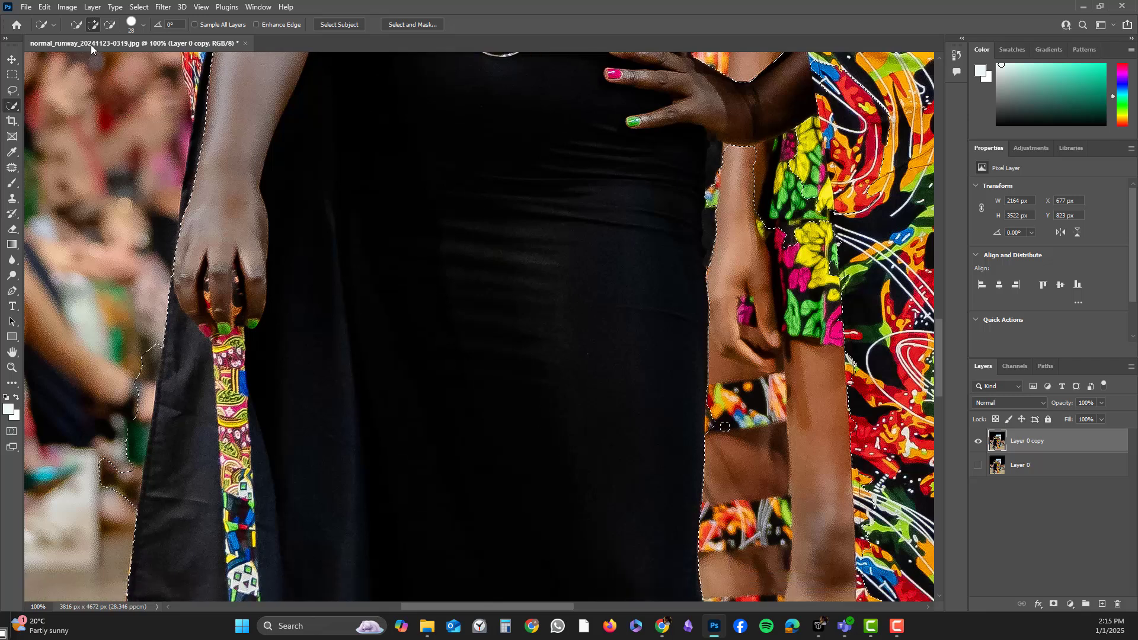
pyautogui.click(110, 26)
pyautogui.moveTo(770, 235)
pyautogui.mouseDown()
pyautogui.moveTo(800, 199)
pyautogui.moveTo(778, 234)
pyautogui.moveTo(776, 173)
pyautogui.moveTo(789, 153)
pyautogui.moveTo(768, 168)
pyautogui.mouseUp()
pyautogui.scroll(3, 769, 279)
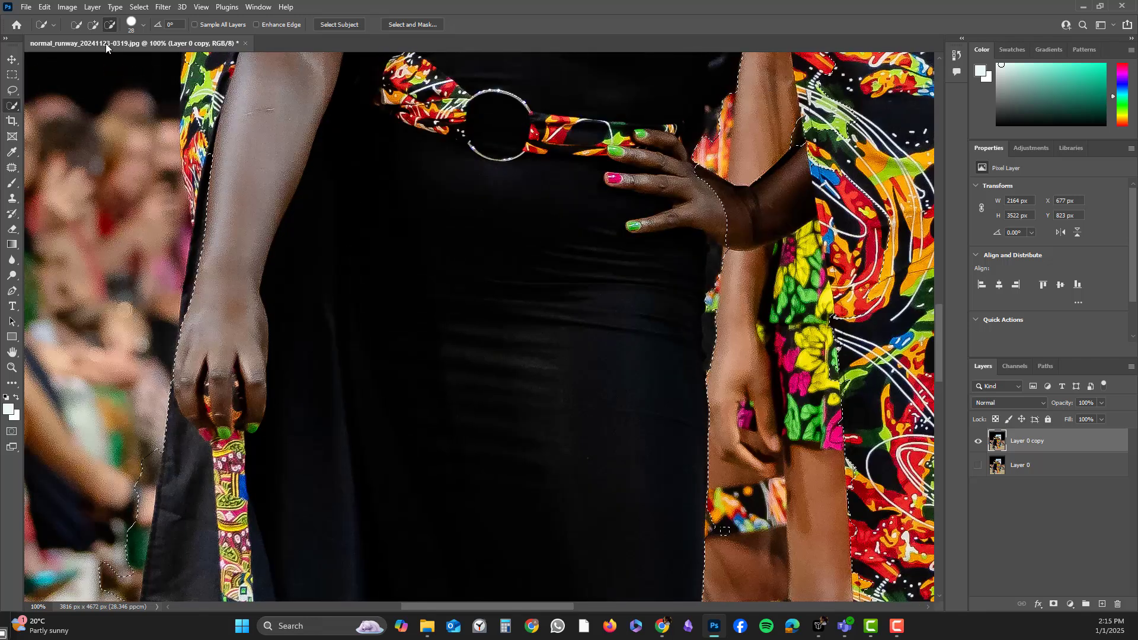
pyautogui.click(93, 25)
pyautogui.moveTo(809, 165); pyautogui.dragTo(761, 203)
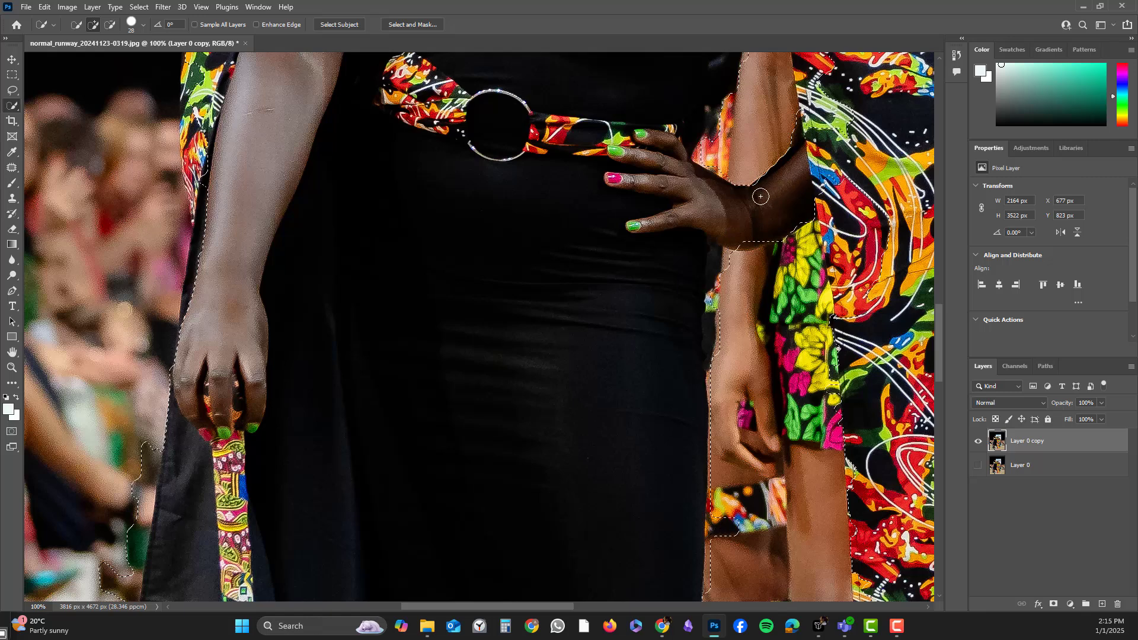
# Zoom out and review the whole selection around the front model.
pyautogui.scroll(-4, 339, 346)
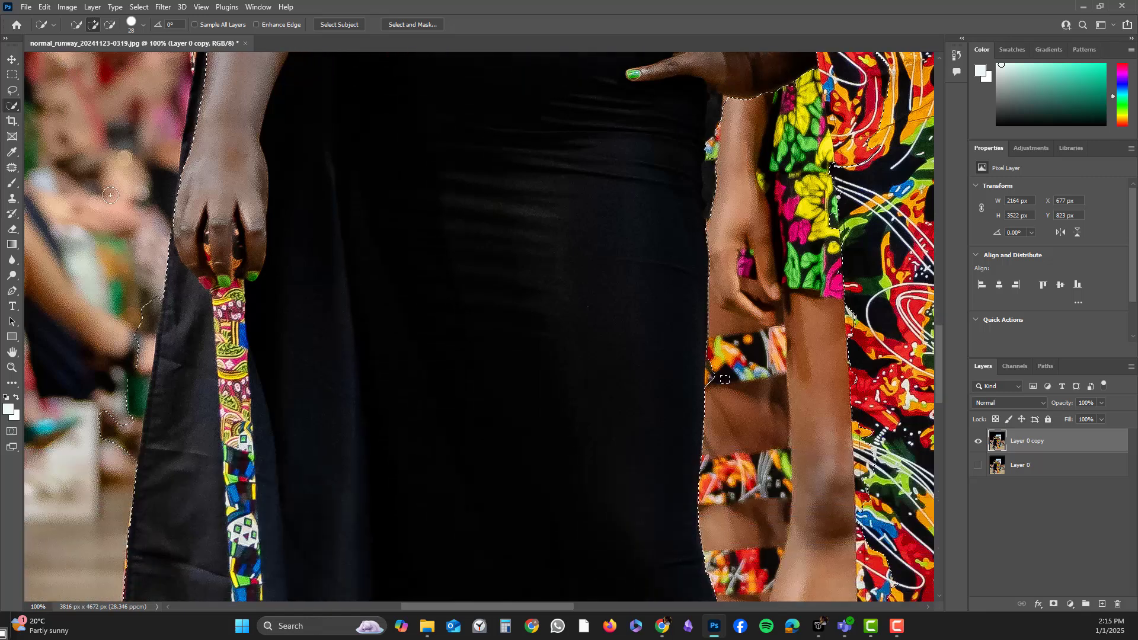
pyautogui.hotkey('ctrl', '-')
pyautogui.hotkey('ctrl', '-')
pyautogui.hotkey('ctrl', '-')
pyautogui.hotkey('ctrl', '-')
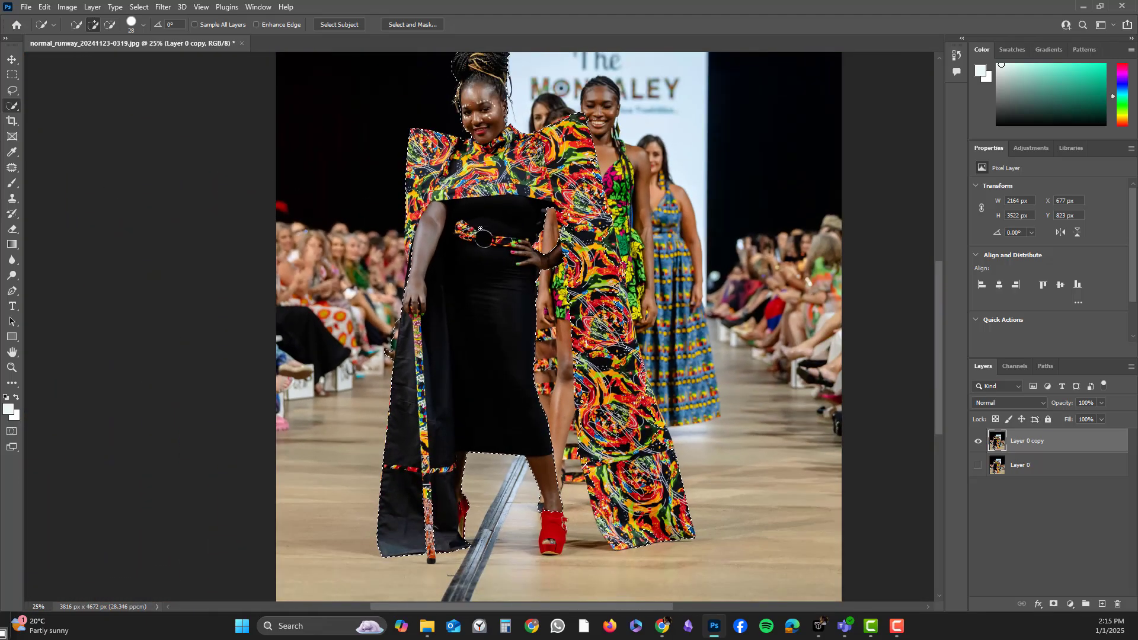
pyautogui.scroll(-1, 480, 229)
pyautogui.scroll(2, 480, 229)
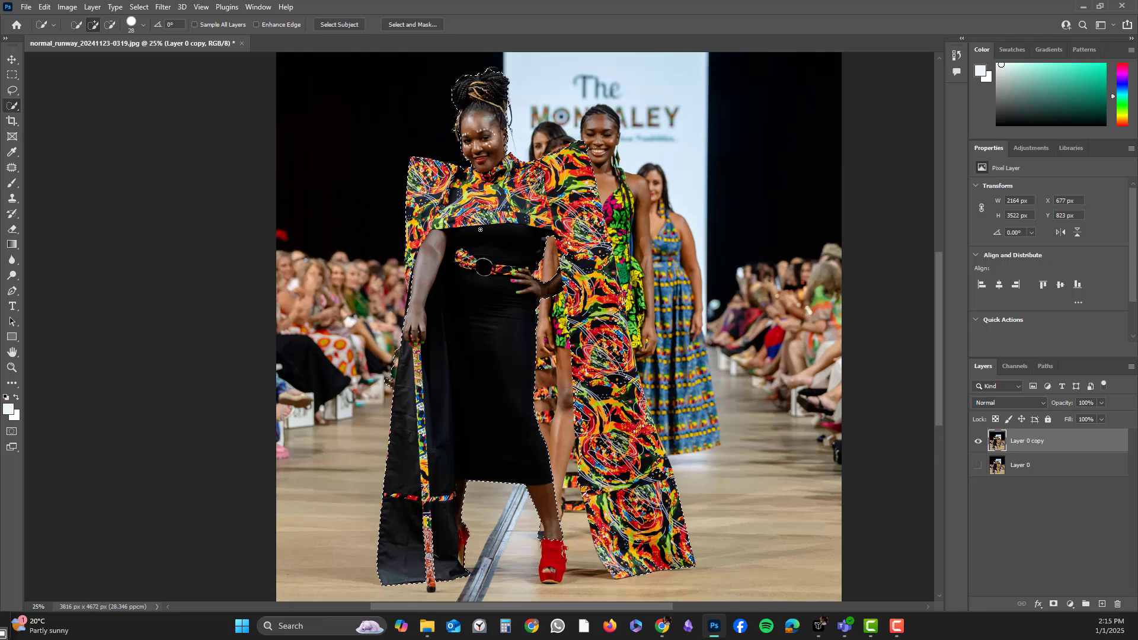
pyautogui.scroll(-1, 480, 229)
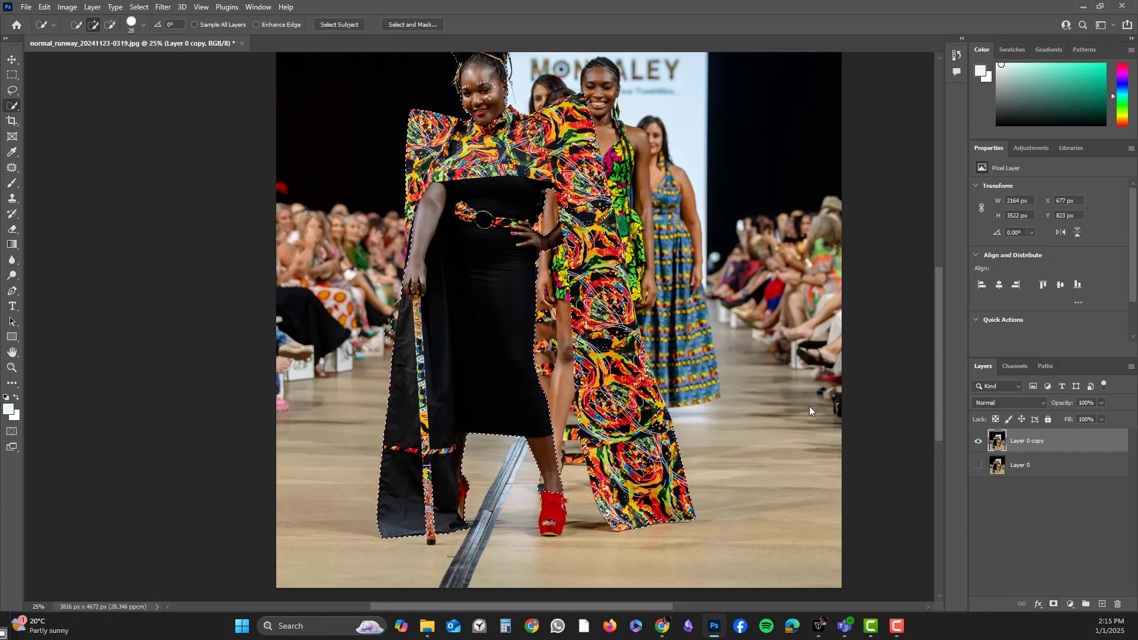
pyautogui.scroll(2, 543, 344)
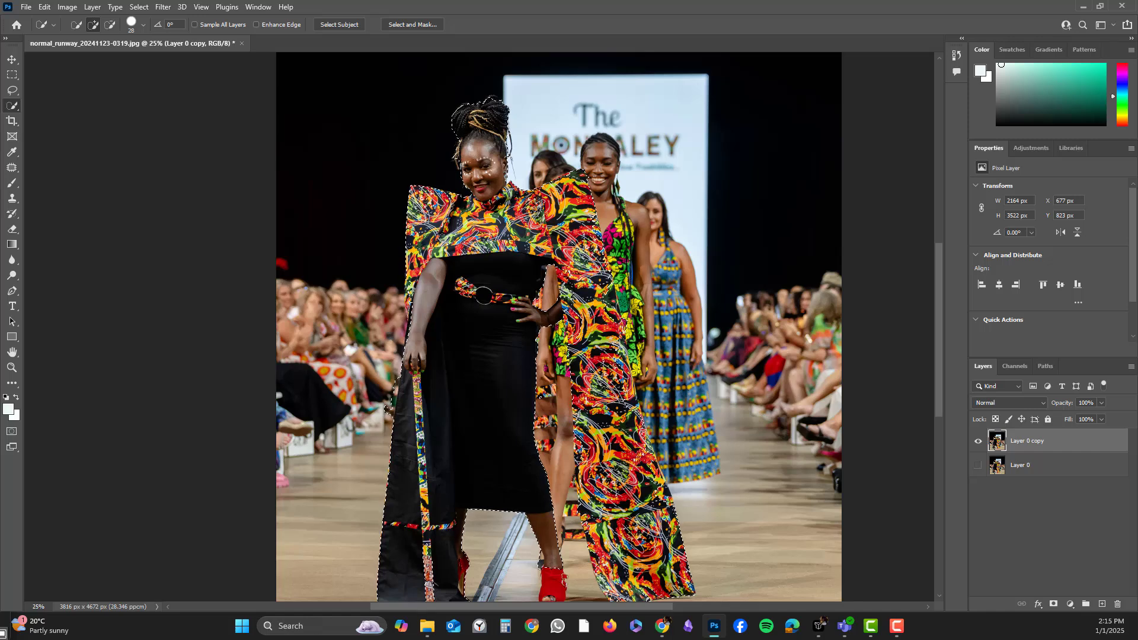
# Invert the selection so the background is selected instead of the model.
pyautogui.rightClick(449, 147)
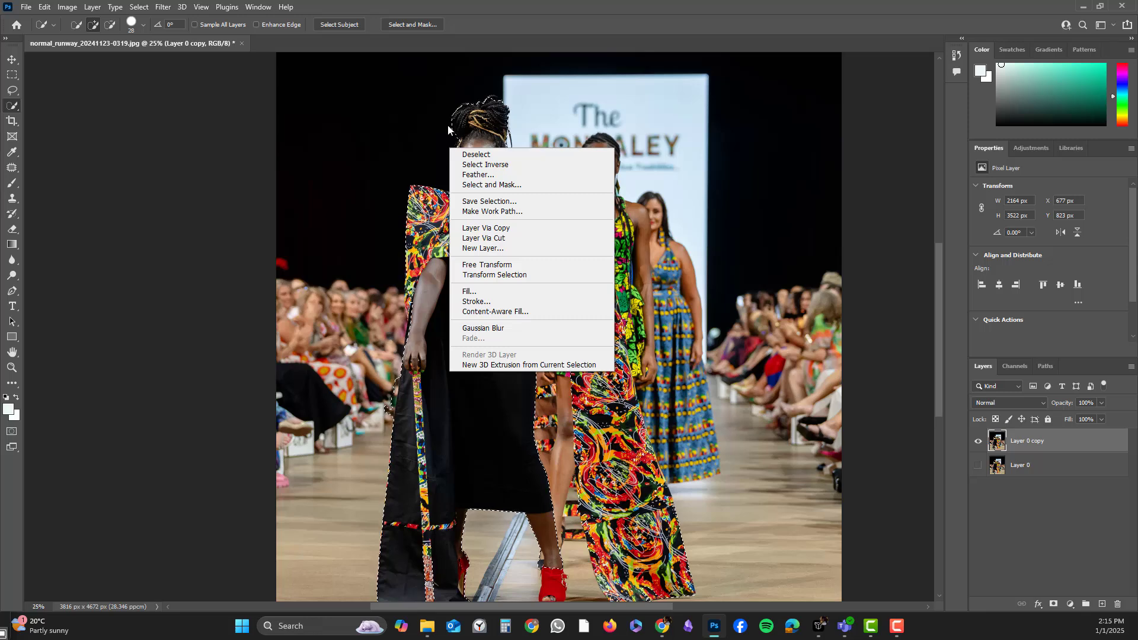
pyautogui.click(471, 164)
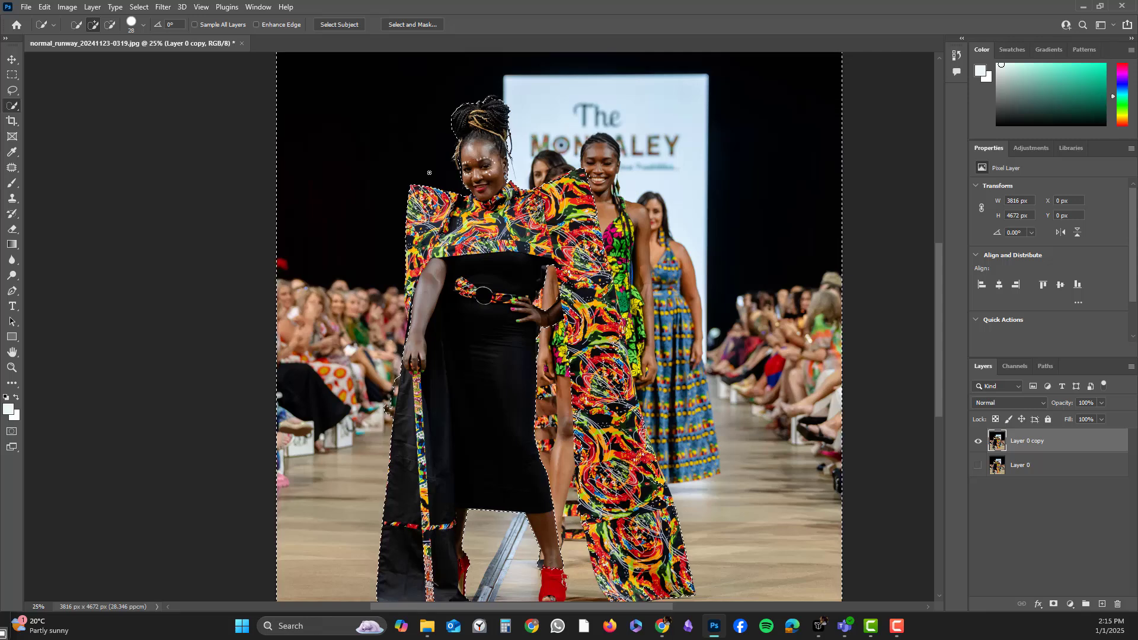
pyautogui.rightClick(419, 159)
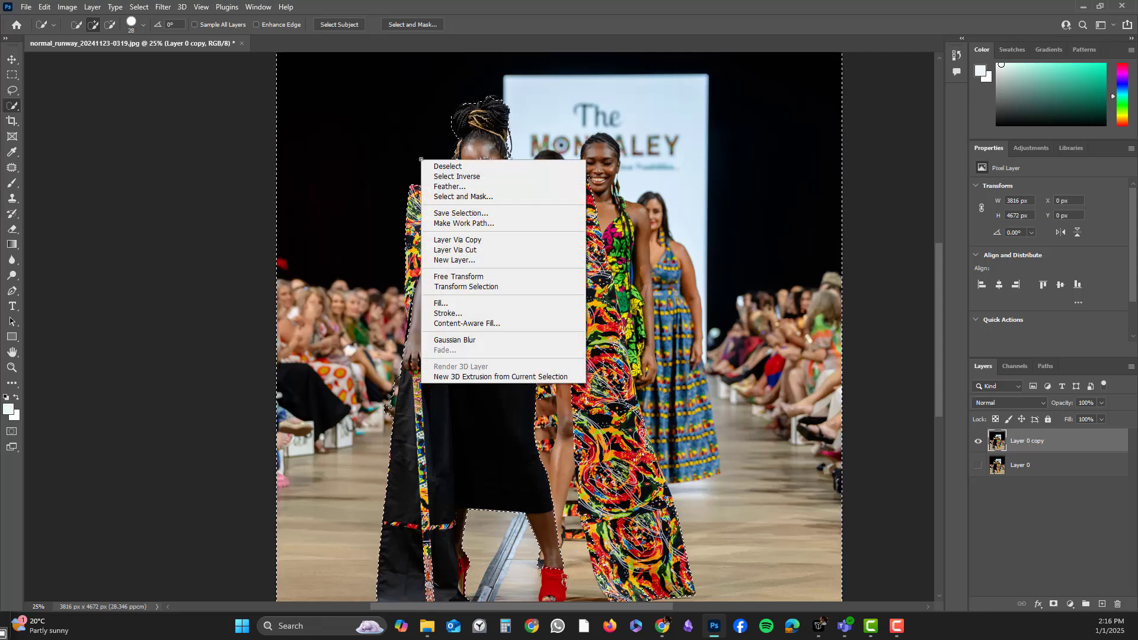
pyautogui.click(446, 176)
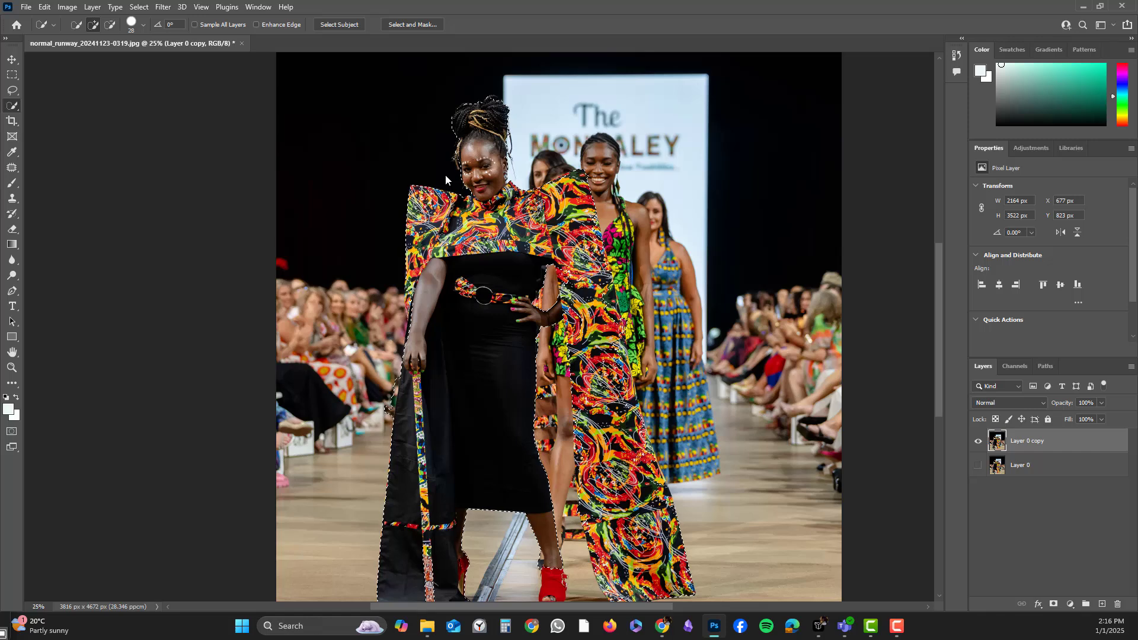
pyautogui.rightClick(429, 165)
pyautogui.click(445, 180)
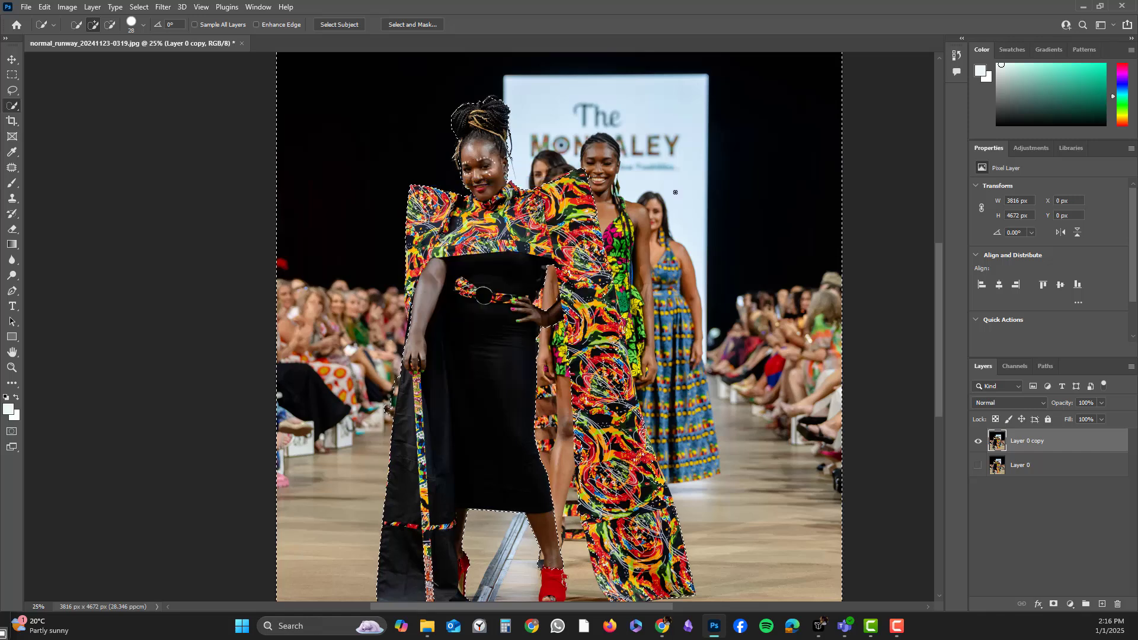
# Add a layer mask to Layer 0 copy from the current selection.
pyautogui.click(1052, 605)
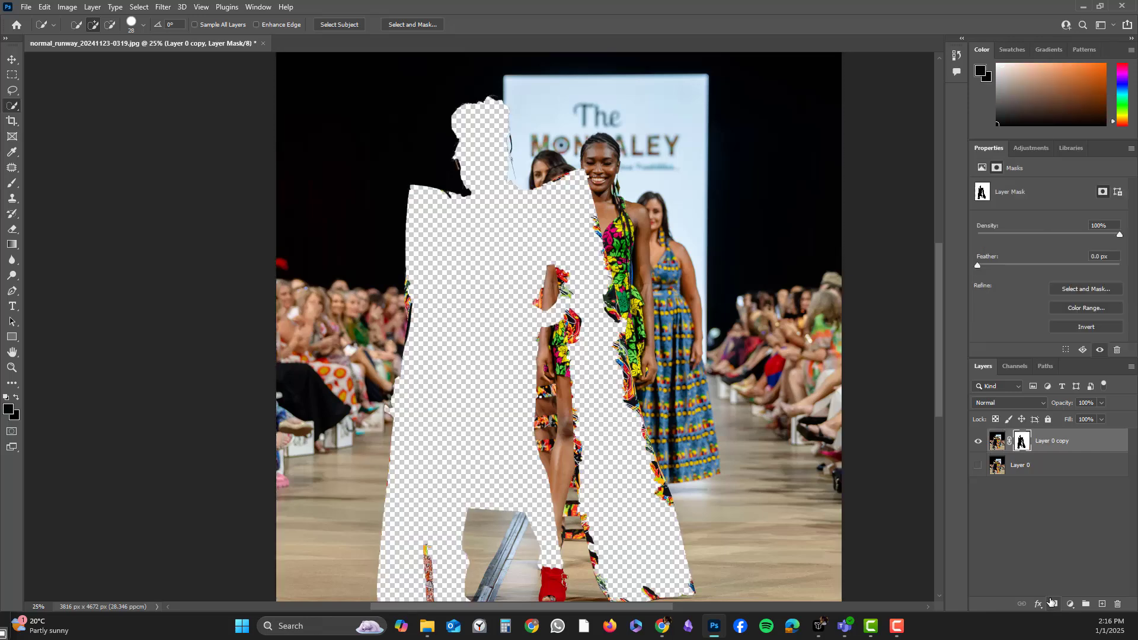
pyautogui.scroll(-1, 525, 321)
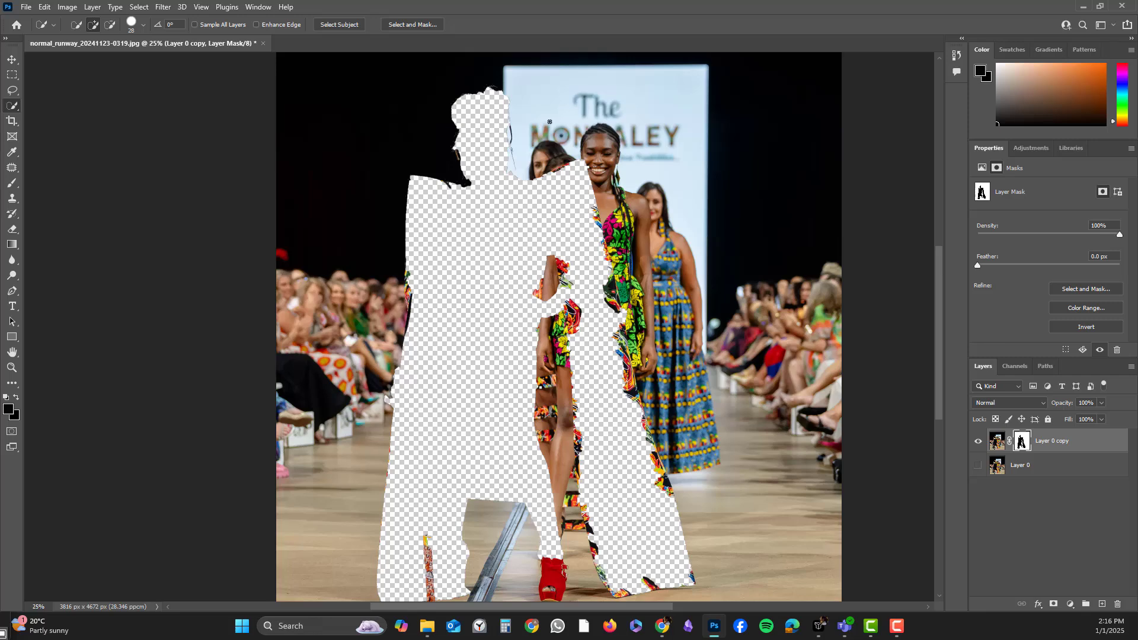
pyautogui.scroll(-4, 521, 338)
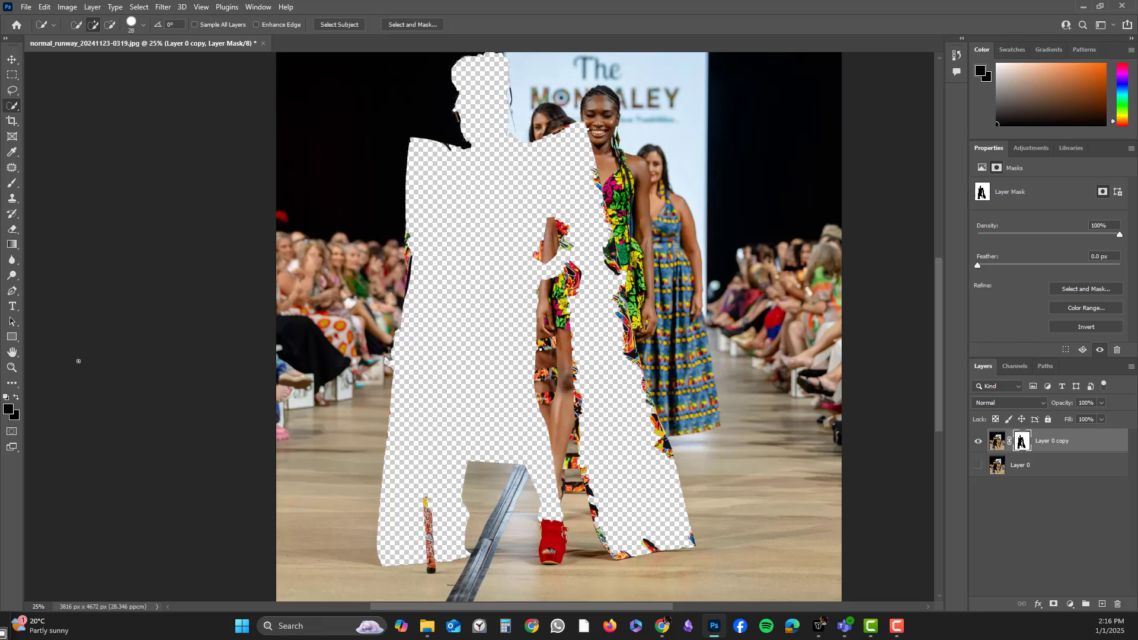
# Zoom in, set a 130 px brush, and paint the mask black over the leftover dress fragments beside the front model's waist.
pyautogui.click(12, 368)
pyautogui.click(542, 198)
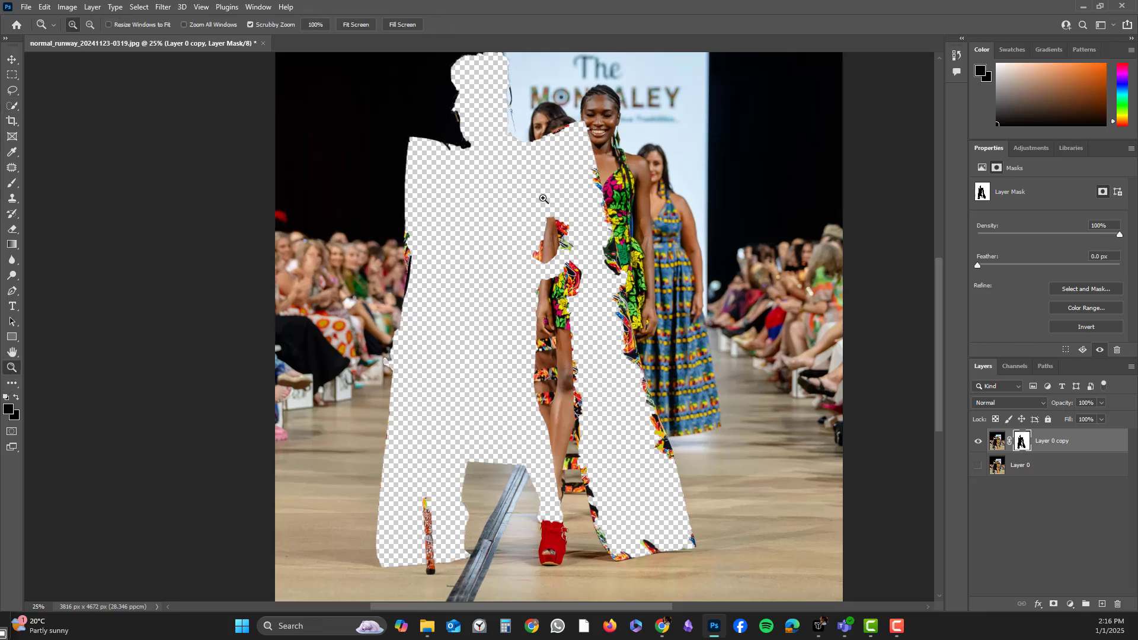
pyautogui.click(602, 252)
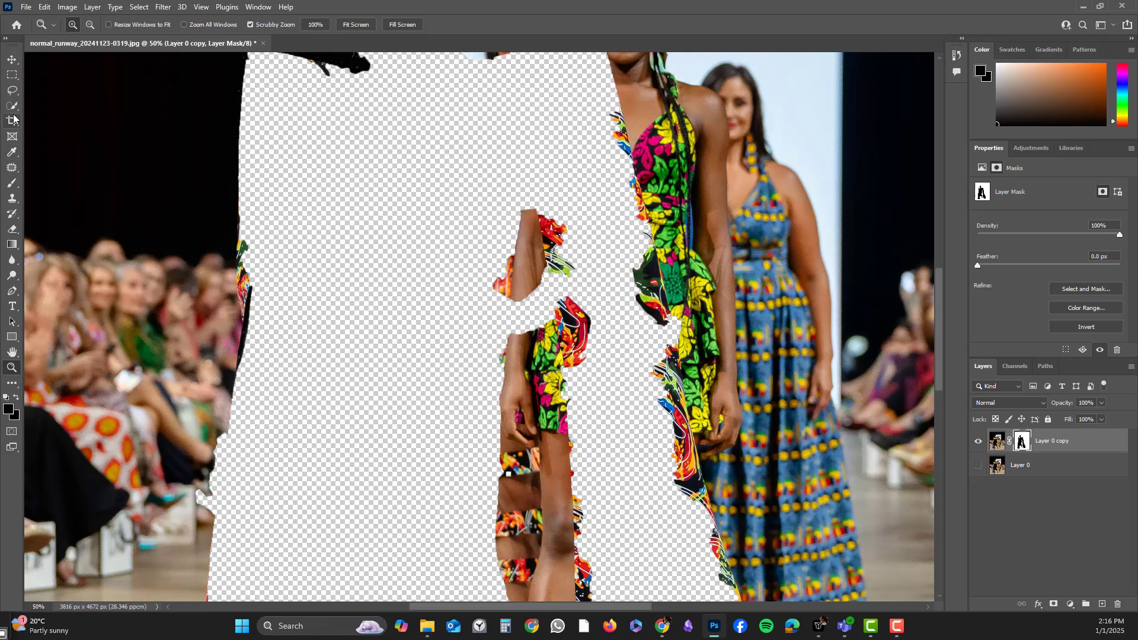
pyautogui.click(11, 187)
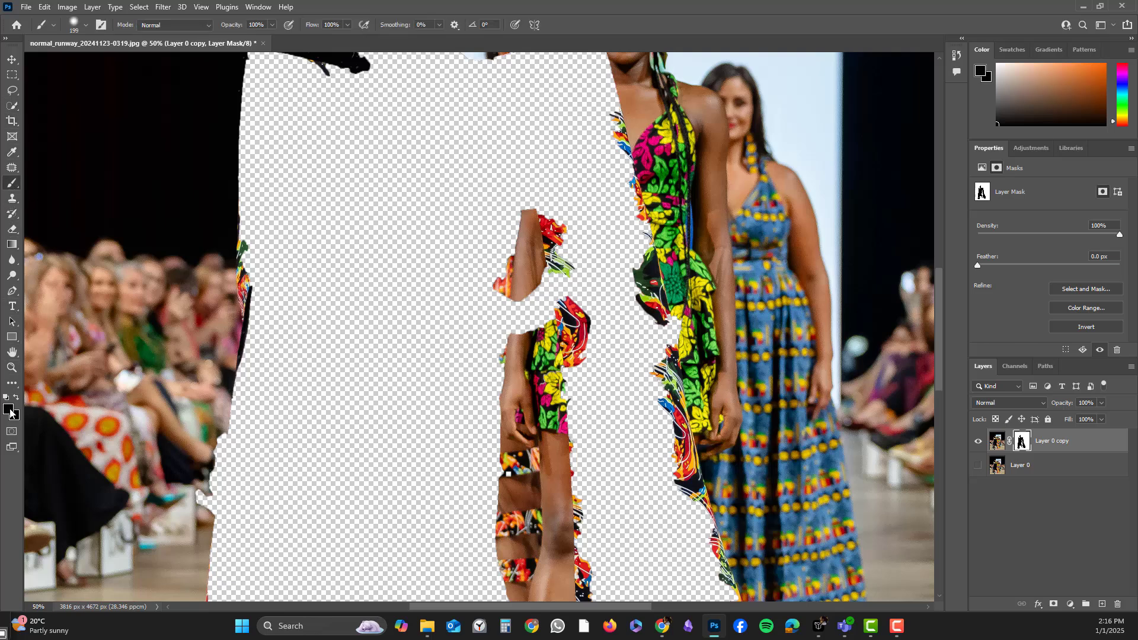
pyautogui.click(85, 24)
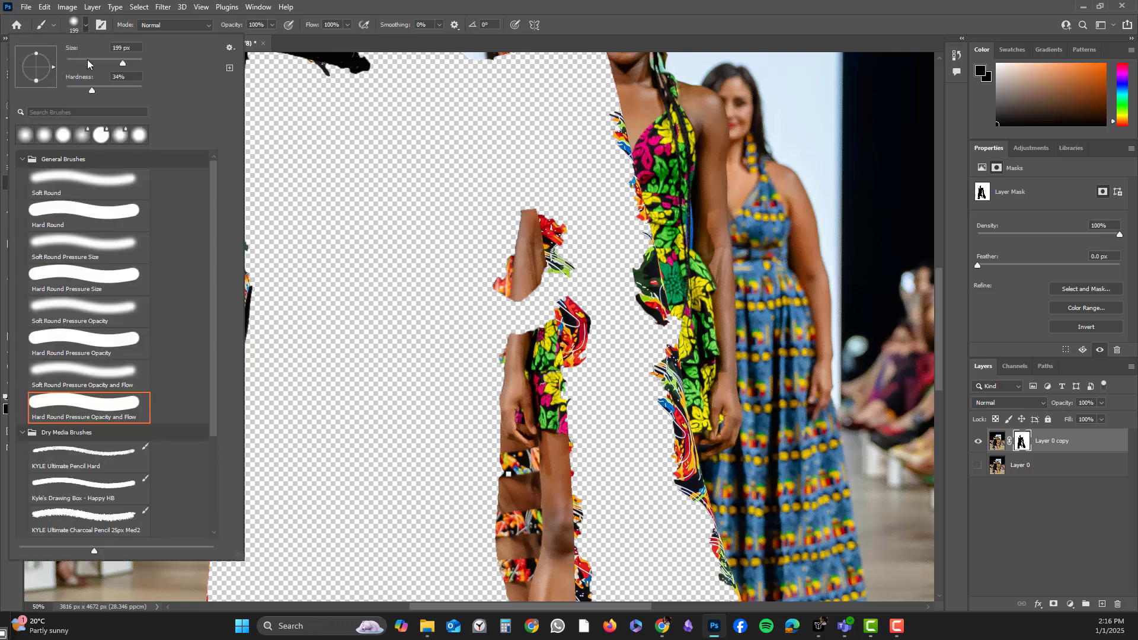
pyautogui.moveTo(121, 63)
pyautogui.mouseDown()
pyautogui.moveTo(86, 63)
pyautogui.moveTo(73, 90)
pyautogui.moveTo(139, 90)
pyautogui.mouseUp()
pyautogui.moveTo(578, 276)
pyautogui.mouseDown()
pyautogui.moveTo(558, 209)
pyautogui.moveTo(600, 360)
pyautogui.moveTo(578, 300)
pyautogui.moveTo(580, 363)
pyautogui.moveTo(574, 295)
pyautogui.moveTo(580, 335)
pyautogui.moveTo(632, 344)
pyautogui.moveTo(619, 252)
pyautogui.moveTo(647, 330)
pyautogui.moveTo(598, 116)
pyautogui.moveTo(629, 230)
pyautogui.moveTo(606, 145)
pyautogui.mouseUp()
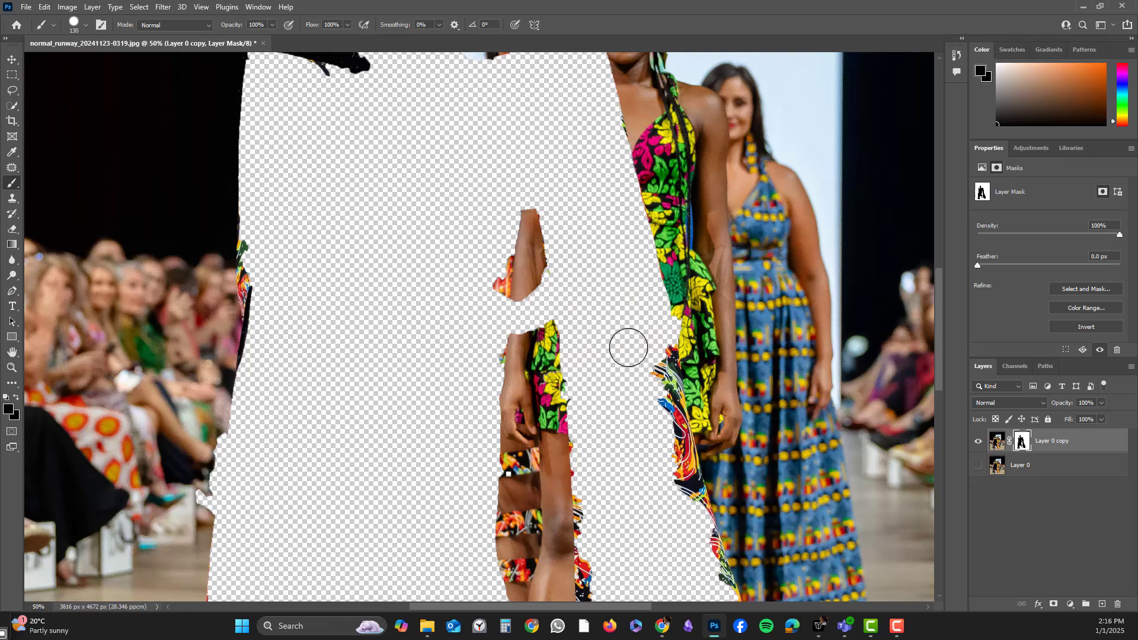
# Paint the mask over leftover fabric along the right edge of the front model's dress, undoing one stray stroke.
pyautogui.moveTo(627, 343)
pyautogui.mouseDown()
pyautogui.moveTo(653, 437)
pyautogui.moveTo(654, 322)
pyautogui.moveTo(680, 442)
pyautogui.moveTo(656, 276)
pyautogui.mouseUp()
pyautogui.scroll(-2, 659, 427)
pyautogui.scroll(-1, 652, 356)
pyautogui.moveTo(676, 372)
pyautogui.mouseDown()
pyautogui.moveTo(691, 418)
pyautogui.moveTo(683, 358)
pyautogui.moveTo(728, 522)
pyautogui.moveTo(706, 488)
pyautogui.moveTo(738, 498)
pyautogui.moveTo(747, 515)
pyautogui.moveTo(748, 499)
pyautogui.moveTo(718, 428)
pyautogui.moveTo(754, 515)
pyautogui.moveTo(753, 499)
pyautogui.moveTo(716, 409)
pyautogui.mouseUp()
pyautogui.hotkey('ctrl', 'z')
pyautogui.scroll(-3, 707, 488)
pyautogui.moveTo(653, 437)
pyautogui.mouseDown()
pyautogui.moveTo(588, 381)
pyautogui.moveTo(594, 365)
pyautogui.moveTo(606, 486)
pyautogui.mouseUp()
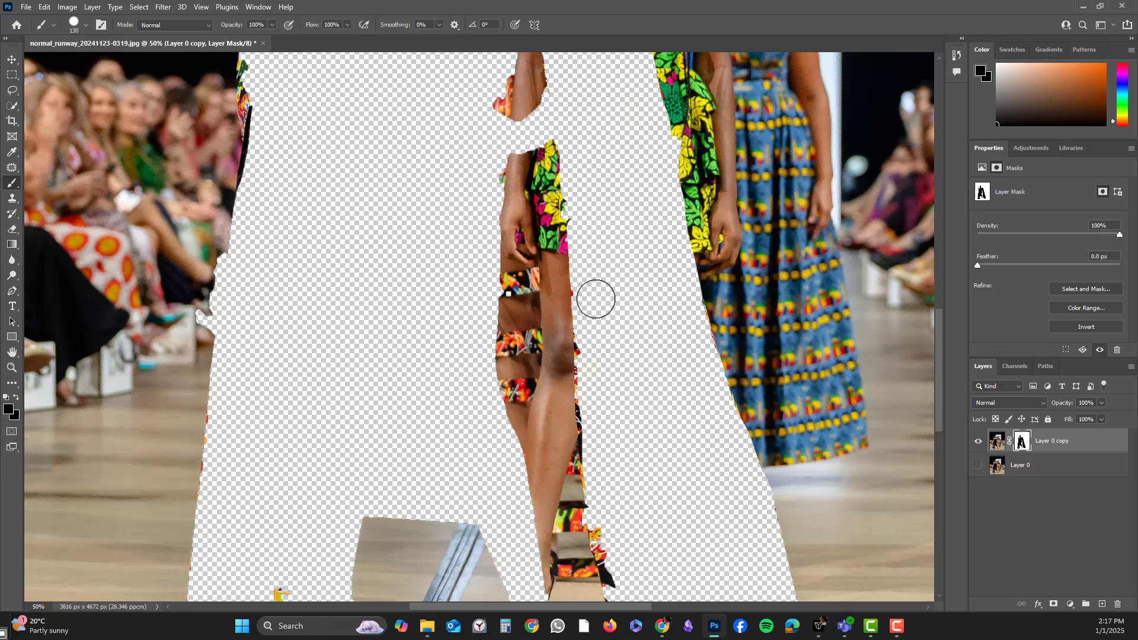
# Paint the mask over the fragments near the dress hem and the leftover strip by the left hem.
pyautogui.scroll(-2, 592, 296)
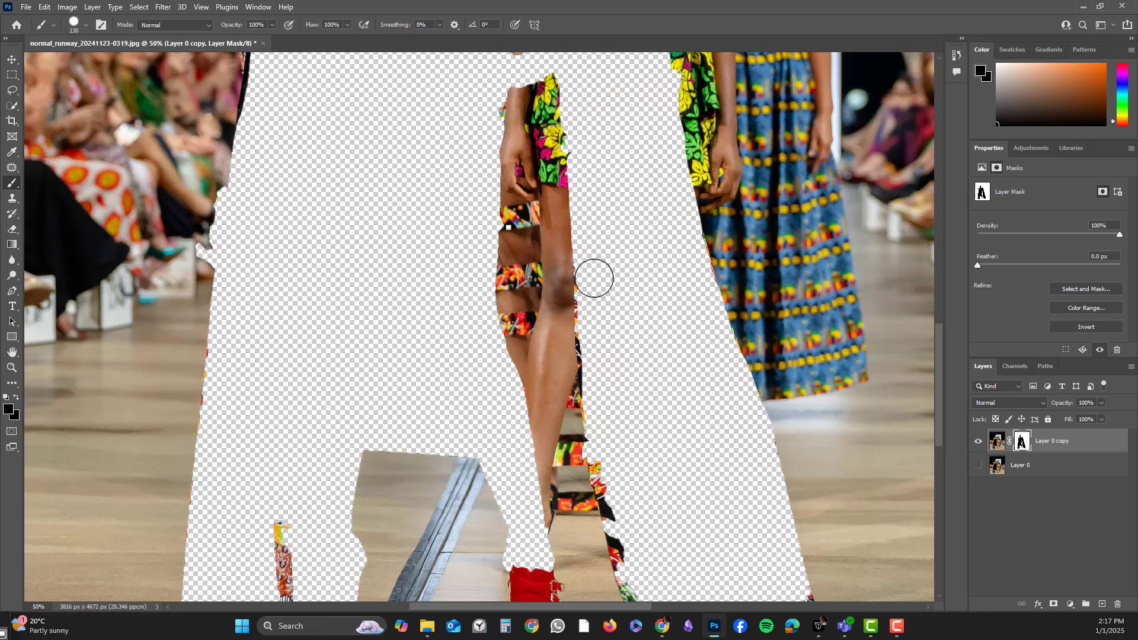
pyautogui.scroll(-2, 613, 441)
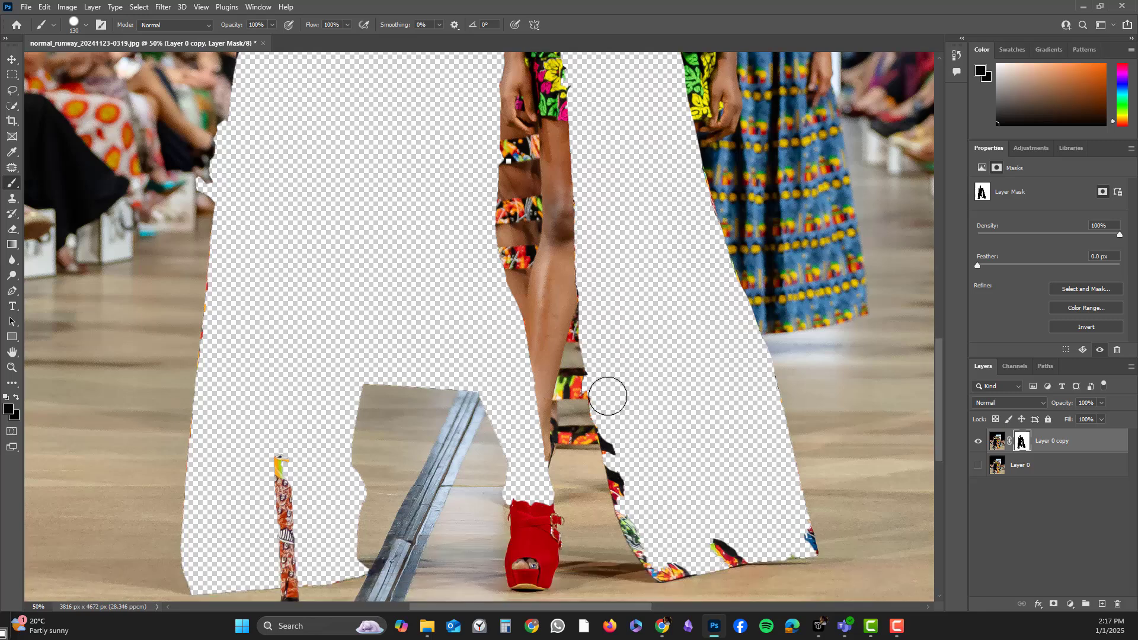
pyautogui.scroll(-2, 631, 408)
pyautogui.moveTo(623, 380)
pyautogui.mouseDown()
pyautogui.moveTo(637, 449)
pyautogui.moveTo(666, 493)
pyautogui.moveTo(792, 466)
pyautogui.moveTo(796, 477)
pyautogui.moveTo(714, 447)
pyautogui.moveTo(681, 489)
pyautogui.moveTo(663, 494)
pyautogui.moveTo(650, 474)
pyautogui.mouseUp()
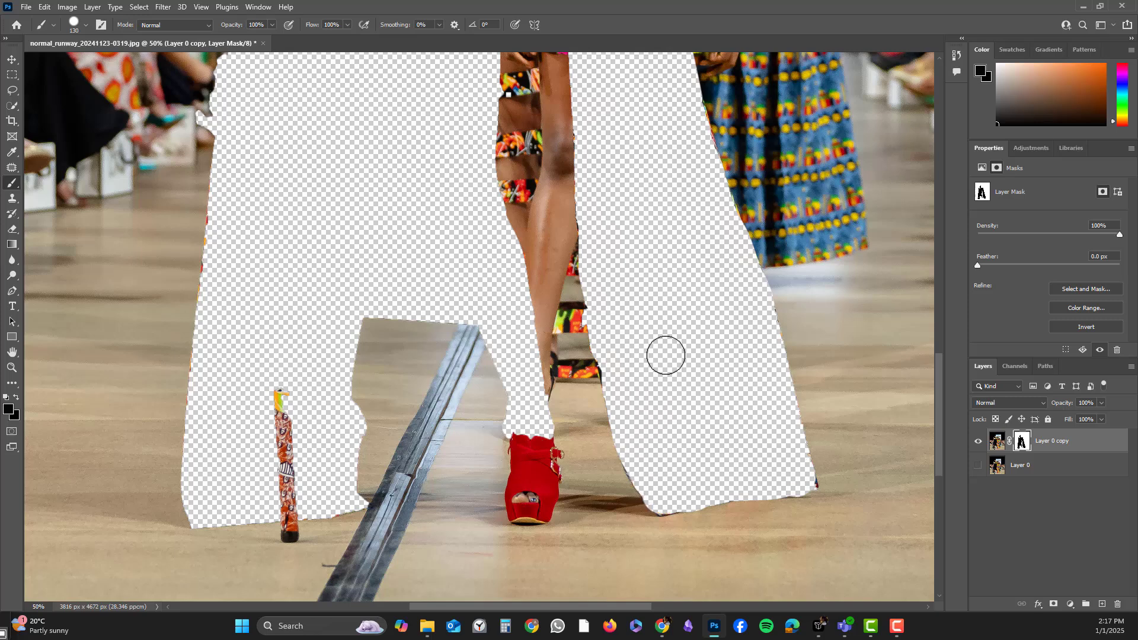
pyautogui.moveTo(282, 400)
pyautogui.mouseDown()
pyautogui.moveTo(285, 497)
pyautogui.moveTo(269, 482)
pyautogui.mouseUp()
# Reduce the brush to 23 px and hide the small remaining spot below the left hem.
pyautogui.click(87, 26)
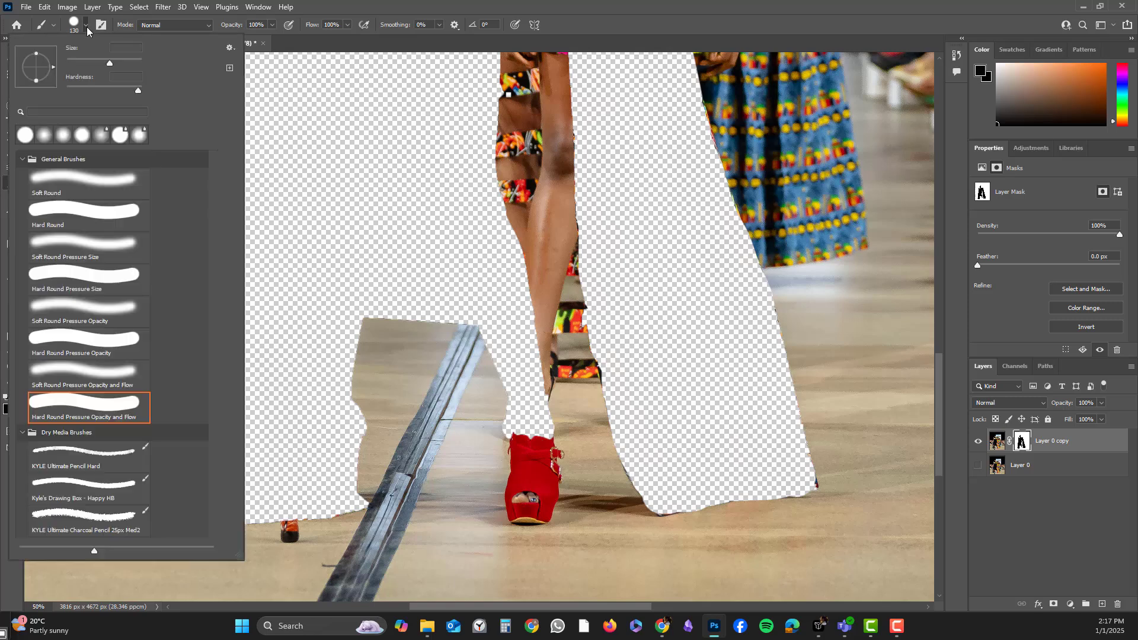
pyautogui.moveTo(84, 63); pyautogui.dragTo(74, 63)
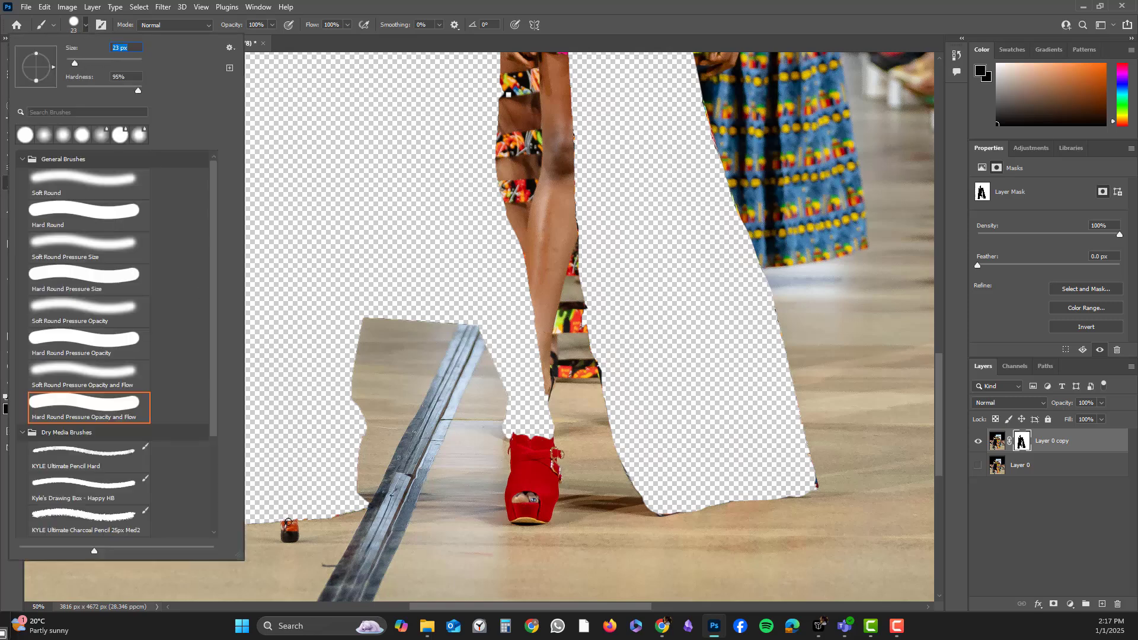
pyautogui.click(288, 522)
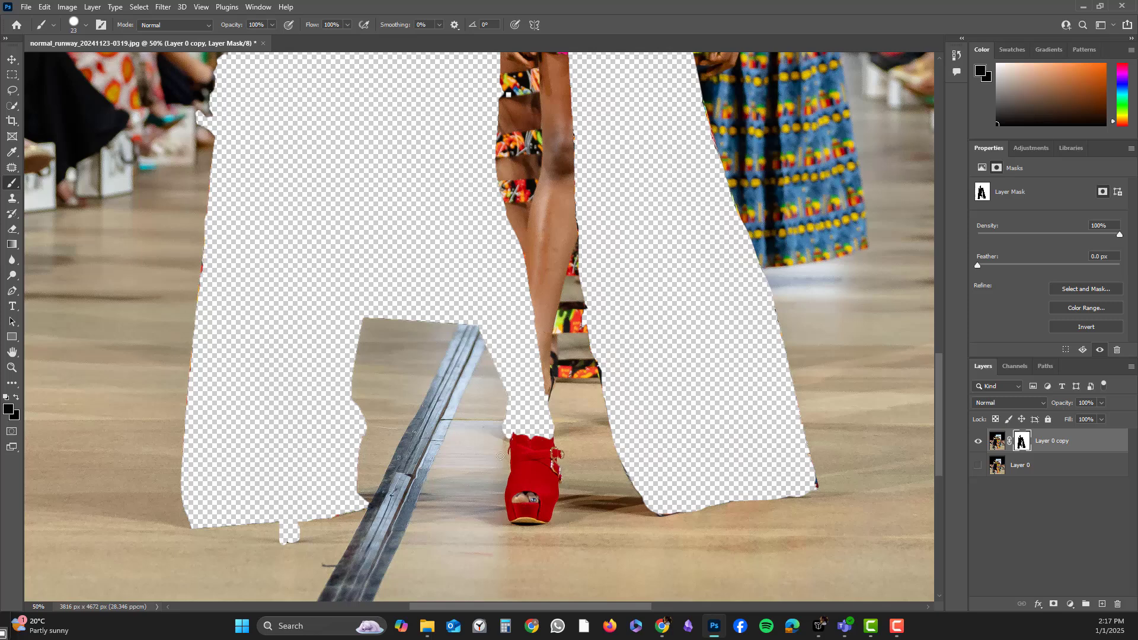
# Paint the mask over the front model's red shoe to hide it.
pyautogui.moveTo(519, 429)
pyautogui.mouseDown()
pyautogui.moveTo(531, 508)
pyautogui.moveTo(544, 497)
pyautogui.moveTo(543, 445)
pyautogui.moveTo(544, 462)
pyautogui.moveTo(536, 434)
pyautogui.moveTo(517, 482)
pyautogui.moveTo(512, 448)
pyautogui.mouseUp()
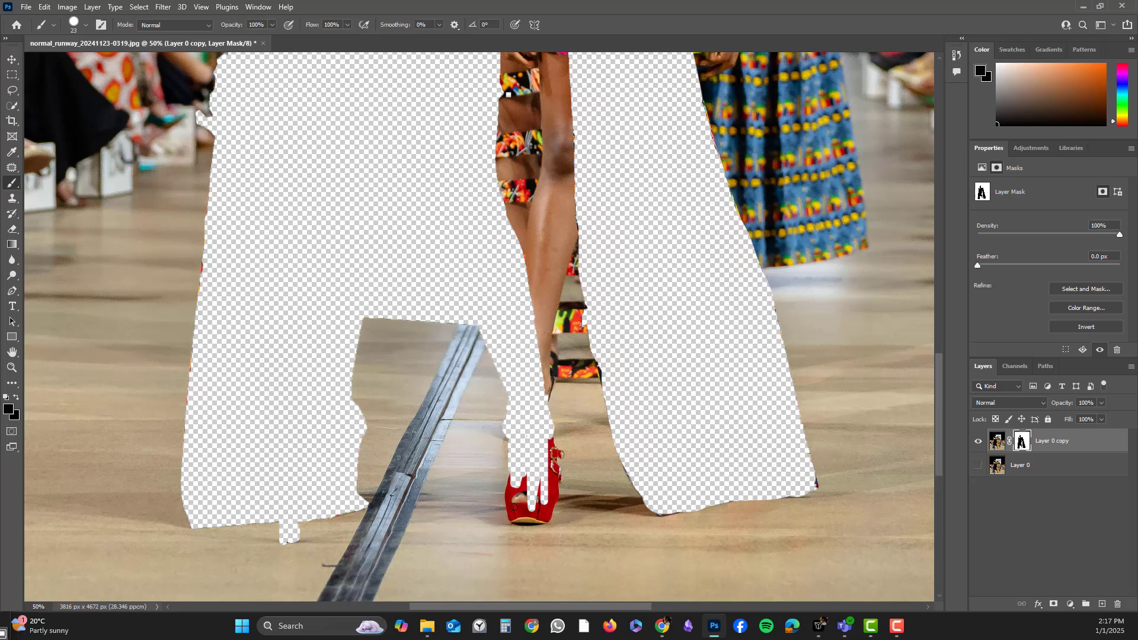
pyautogui.moveTo(514, 507)
pyautogui.mouseDown()
pyautogui.moveTo(517, 474)
pyautogui.moveTo(509, 499)
pyautogui.moveTo(536, 518)
pyautogui.moveTo(548, 442)
pyautogui.moveTo(554, 479)
pyautogui.moveTo(547, 436)
pyautogui.moveTo(551, 462)
pyautogui.moveTo(549, 451)
pyautogui.moveTo(560, 455)
pyautogui.moveTo(552, 507)
pyautogui.moveTo(543, 479)
pyautogui.moveTo(538, 514)
pyautogui.moveTo(519, 495)
pyautogui.mouseUp()
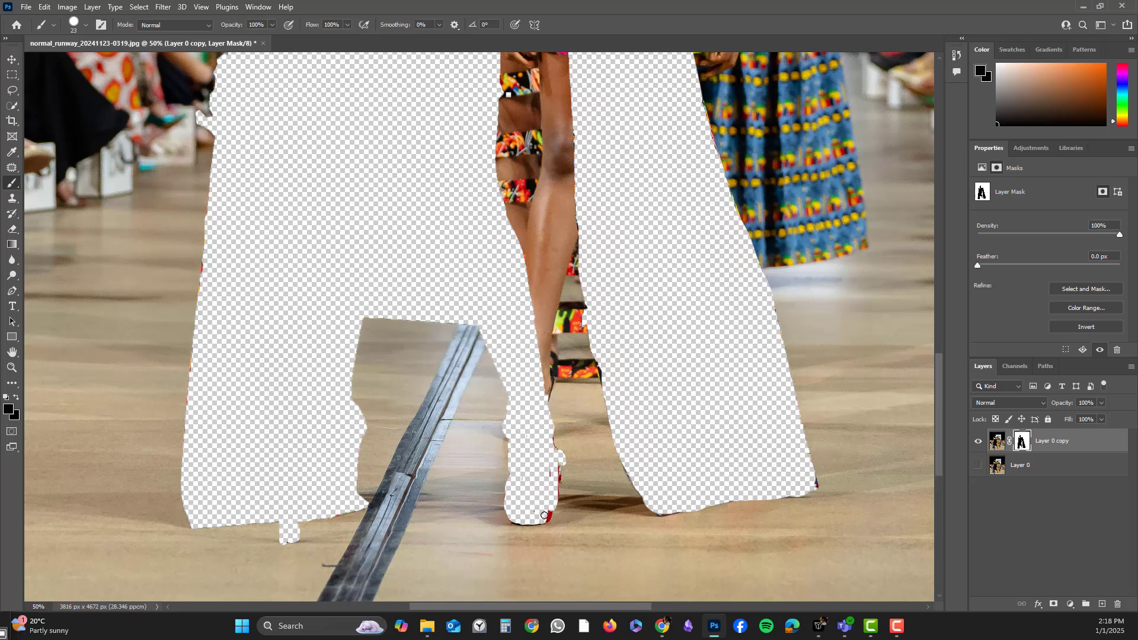
pyautogui.moveTo(544, 515); pyautogui.dragTo(547, 520)
# Touch up the mask around the gap at the front model's arm and along the dress's left edge.
pyautogui.scroll(6, 529, 403)
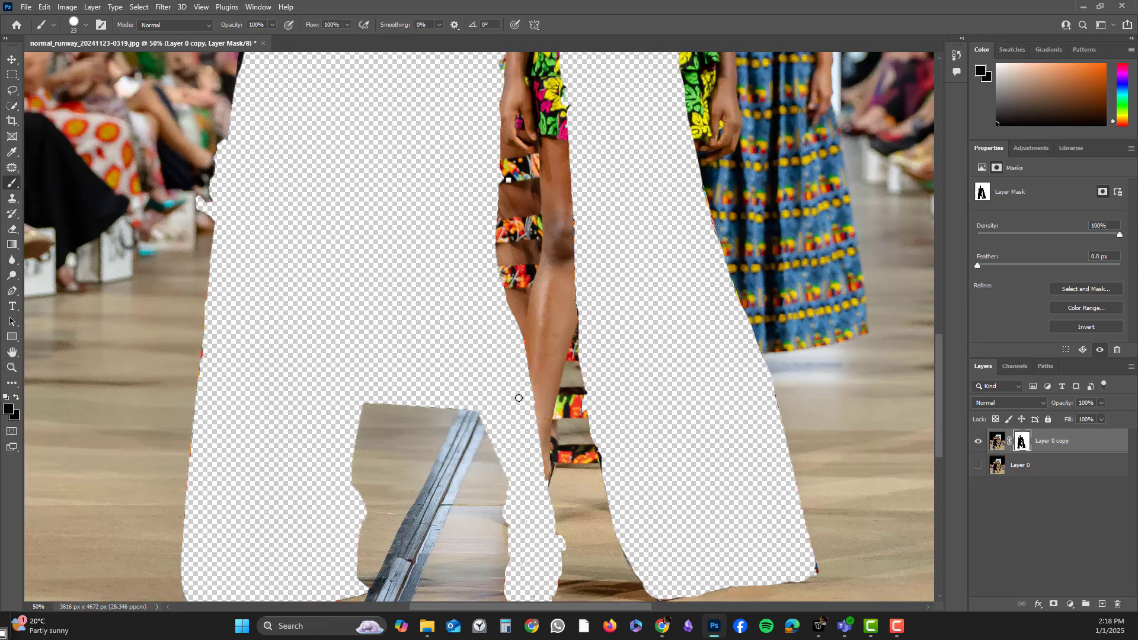
pyautogui.scroll(2, 444, 365)
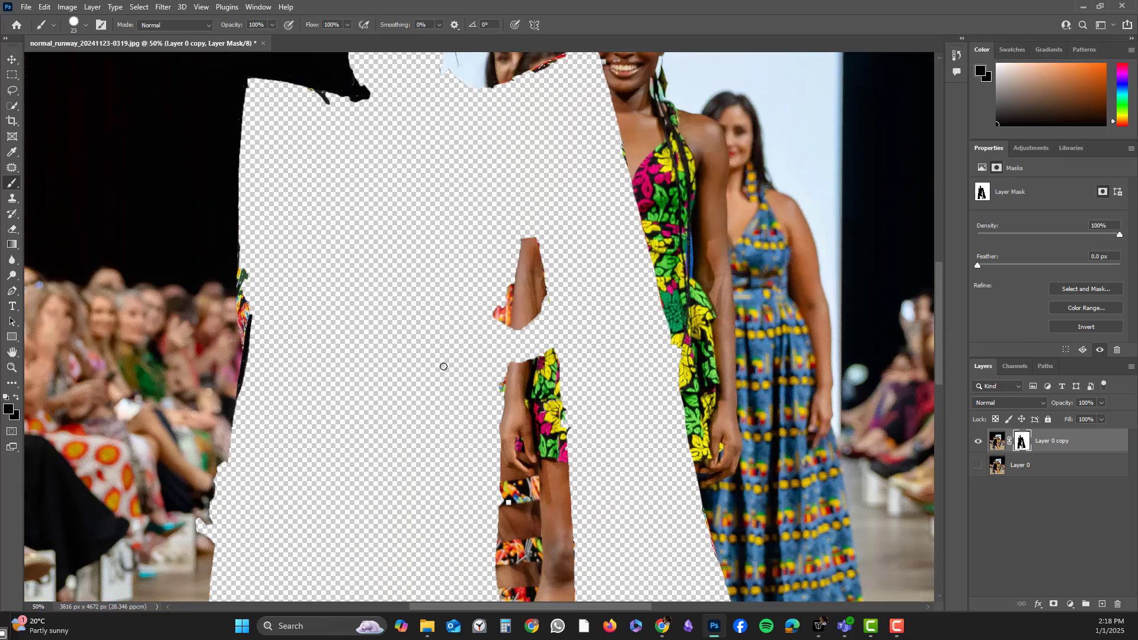
pyautogui.moveTo(496, 299)
pyautogui.mouseDown()
pyautogui.moveTo(501, 314)
pyautogui.moveTo(503, 286)
pyautogui.moveTo(506, 327)
pyautogui.mouseUp()
pyautogui.moveTo(506, 285); pyautogui.dragTo(506, 363)
pyautogui.moveTo(263, 313)
pyautogui.mouseDown()
pyautogui.moveTo(251, 332)
pyautogui.moveTo(248, 296)
pyautogui.moveTo(246, 319)
pyautogui.moveTo(241, 305)
pyautogui.mouseUp()
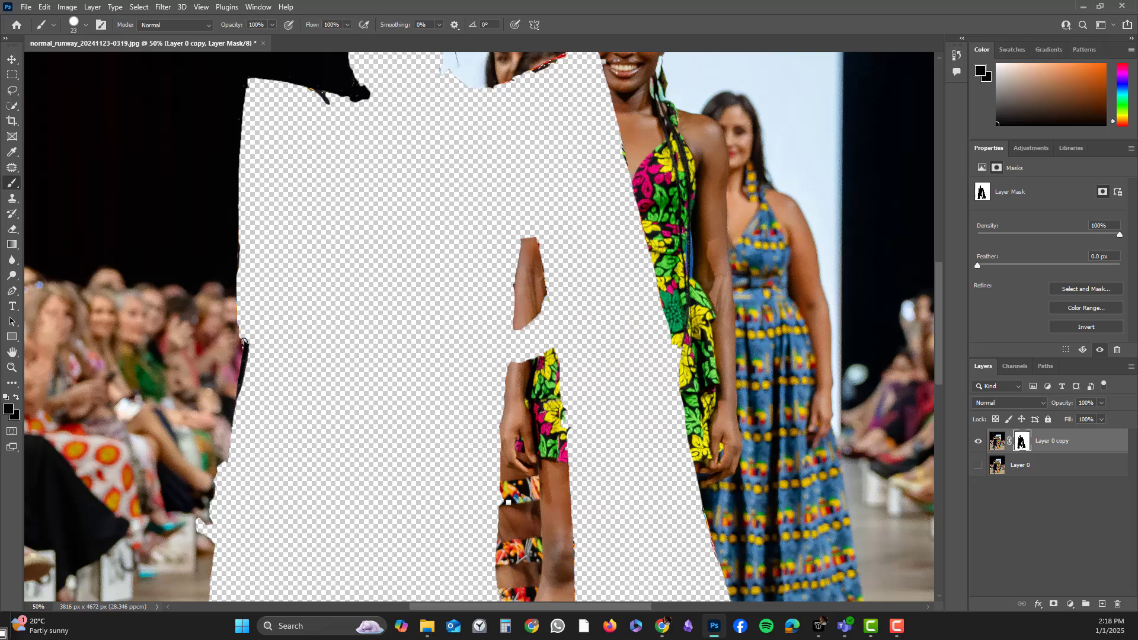
pyautogui.moveTo(245, 351); pyautogui.dragTo(243, 375)
# Touch up the mask near the front model's shoulder and zoom out to the whole image.
pyautogui.scroll(4, 332, 279)
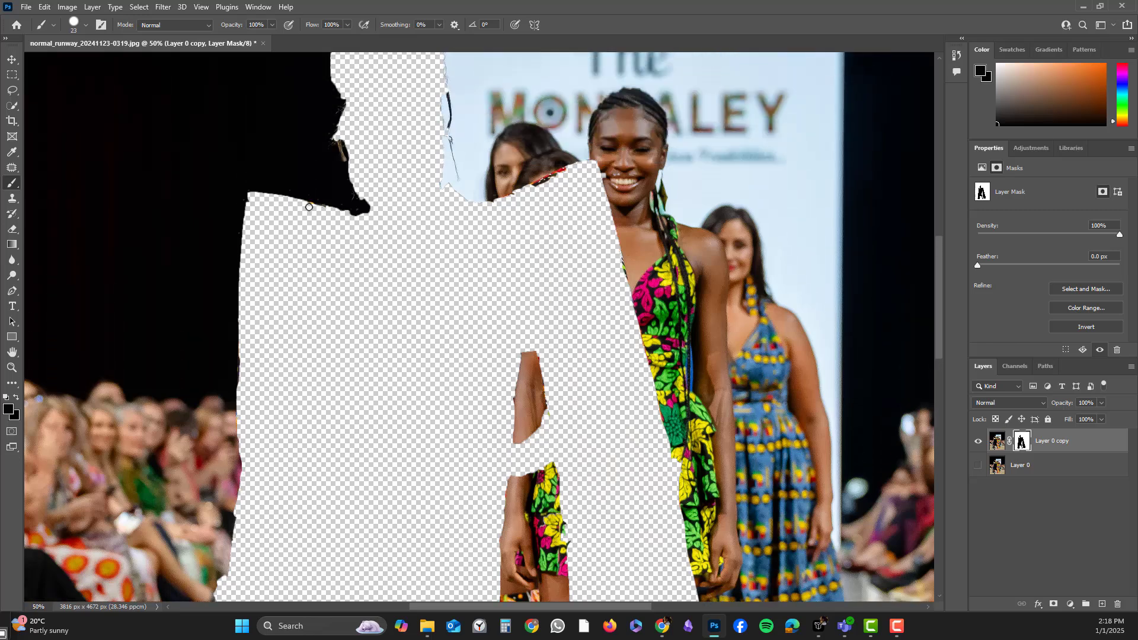
pyautogui.scroll(3, 393, 215)
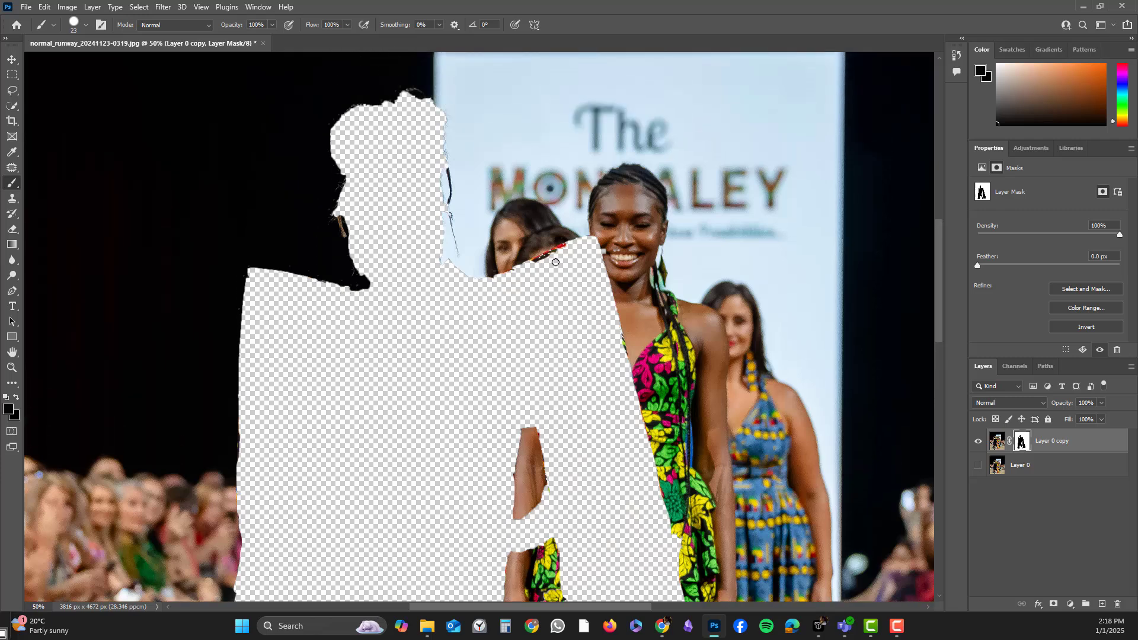
pyautogui.moveTo(556, 253); pyautogui.dragTo(536, 259)
pyautogui.hotkey('ctrl', '-')
pyautogui.hotkey('ctrl', '-')
pyautogui.hotkey('ctrl', '-')
pyautogui.hotkey('ctrl', '-')
pyautogui.hotkey('ctrl', '-')
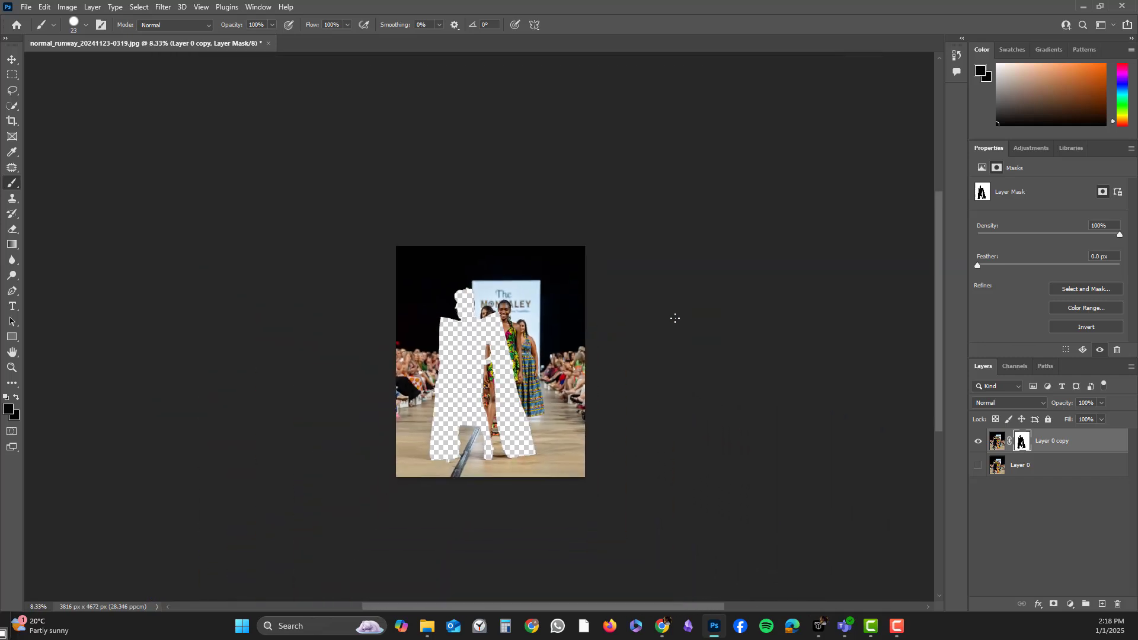
pyautogui.click(70, 9)
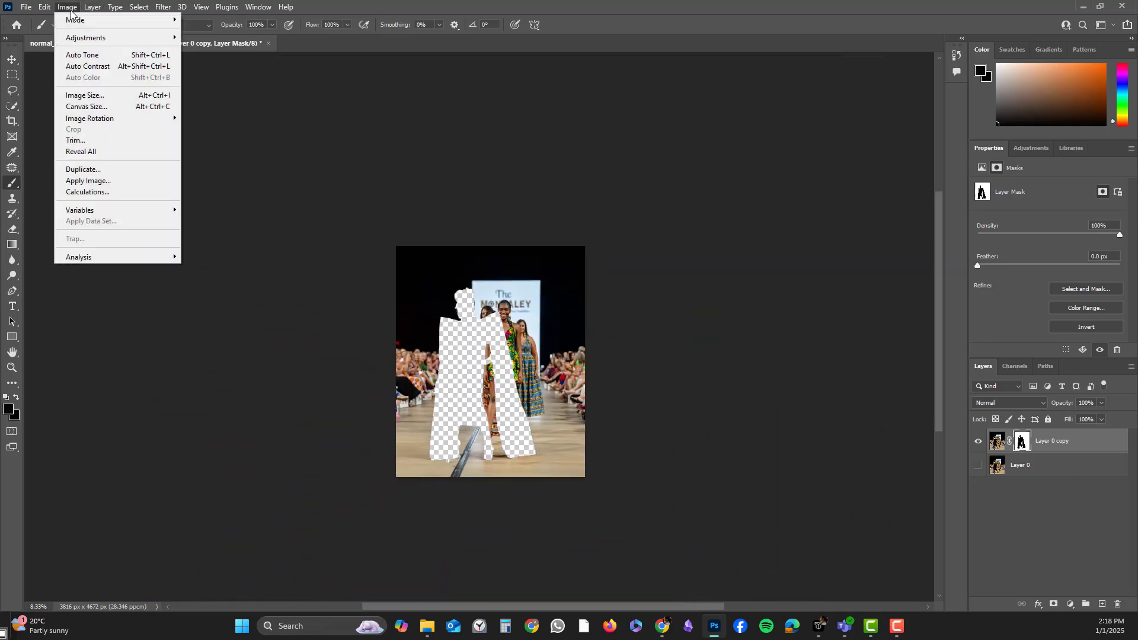
pyautogui.click(162, 8)
pyautogui.click(161, 9)
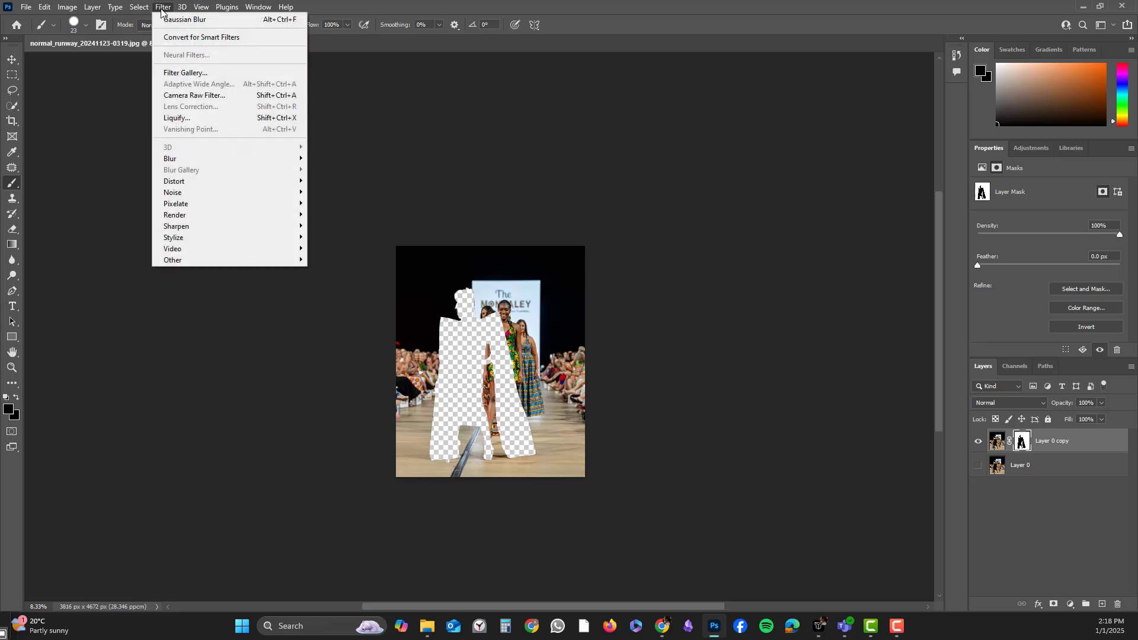
pyautogui.moveTo(226, 159)
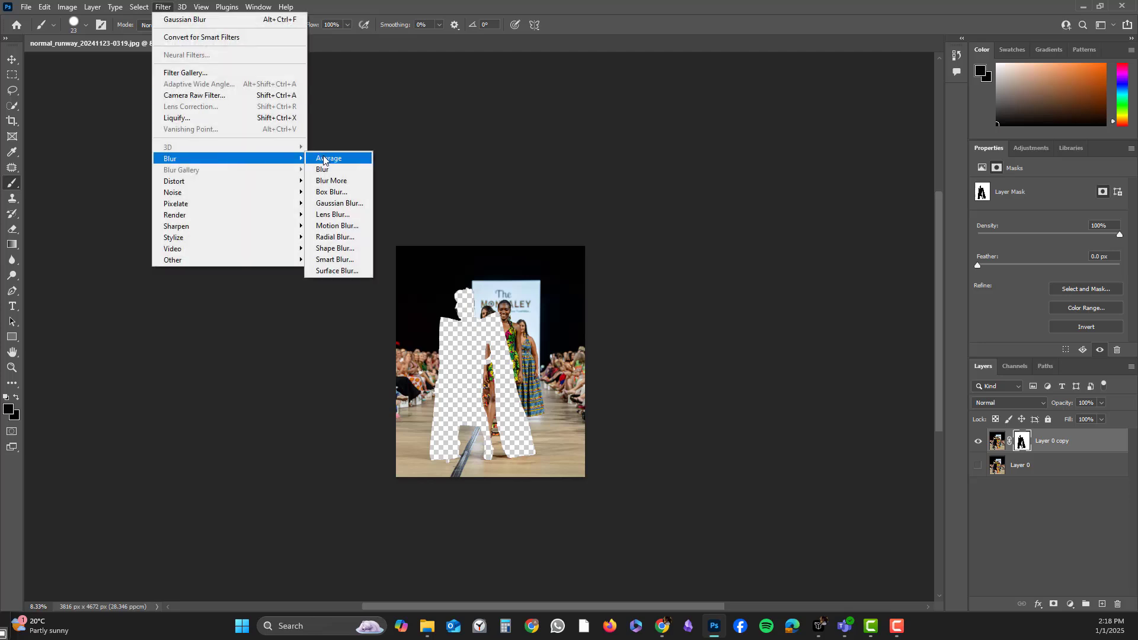
pyautogui.click(332, 203)
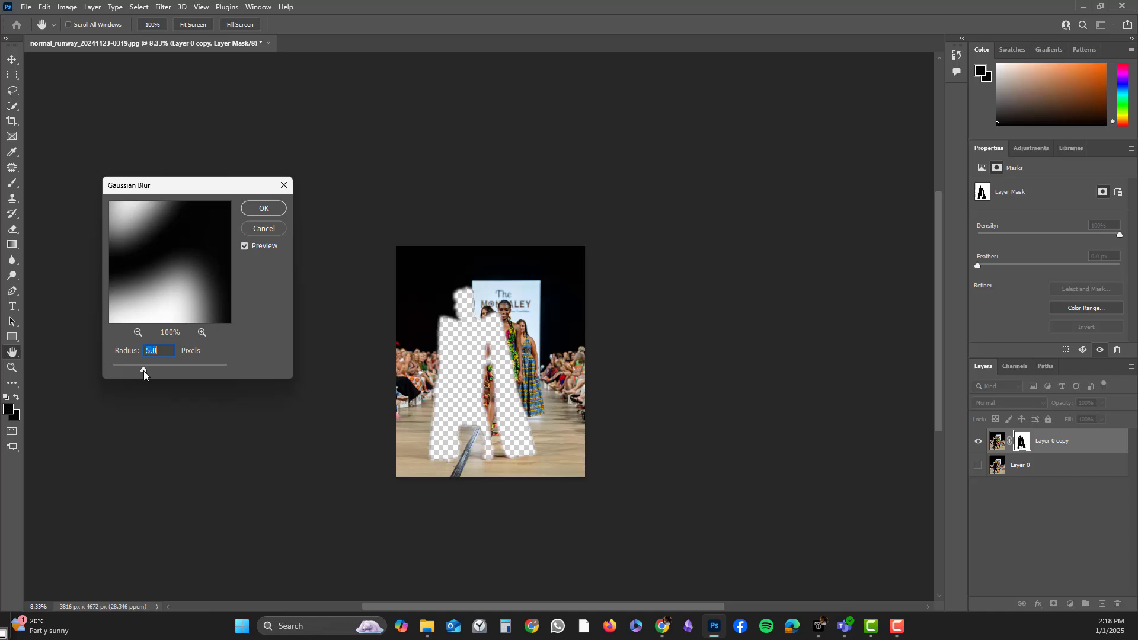
pyautogui.click(246, 228)
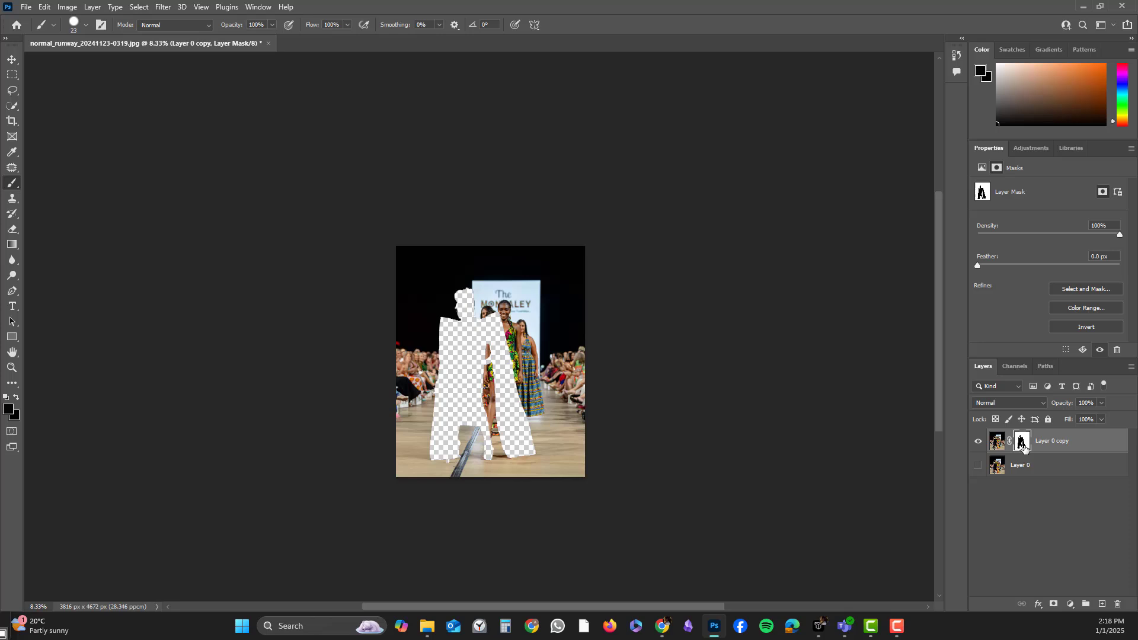
# Open Gaussian Blur for the copy layer's image and set the radius to 3.4 pixels.
pyautogui.click(997, 448)
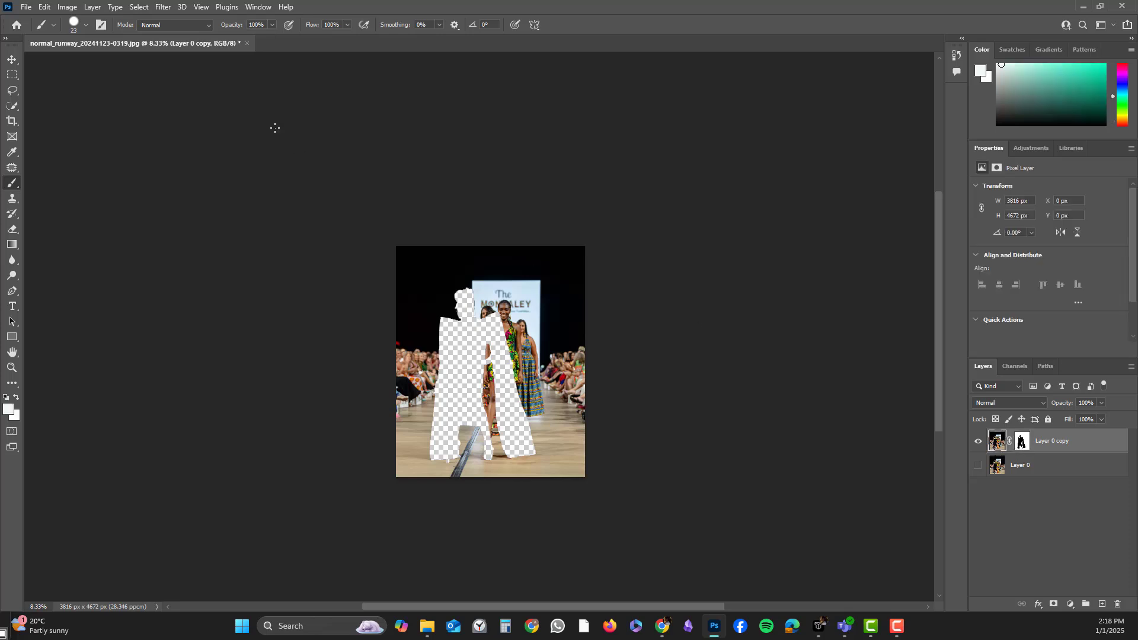
pyautogui.click(163, 7)
pyautogui.moveTo(226, 157)
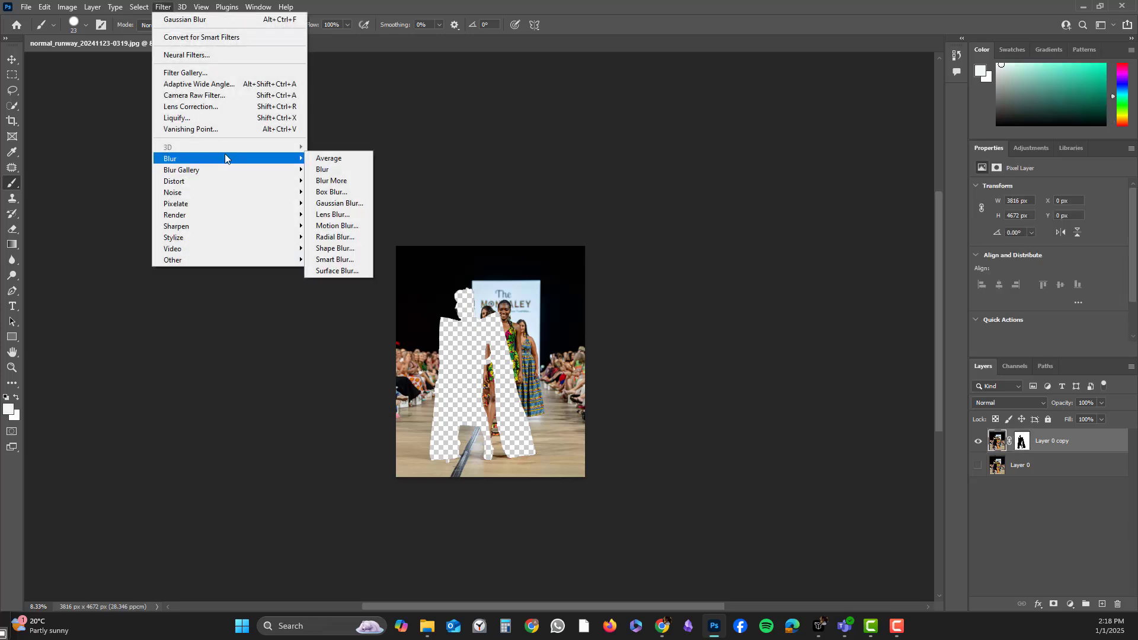
pyautogui.click(335, 202)
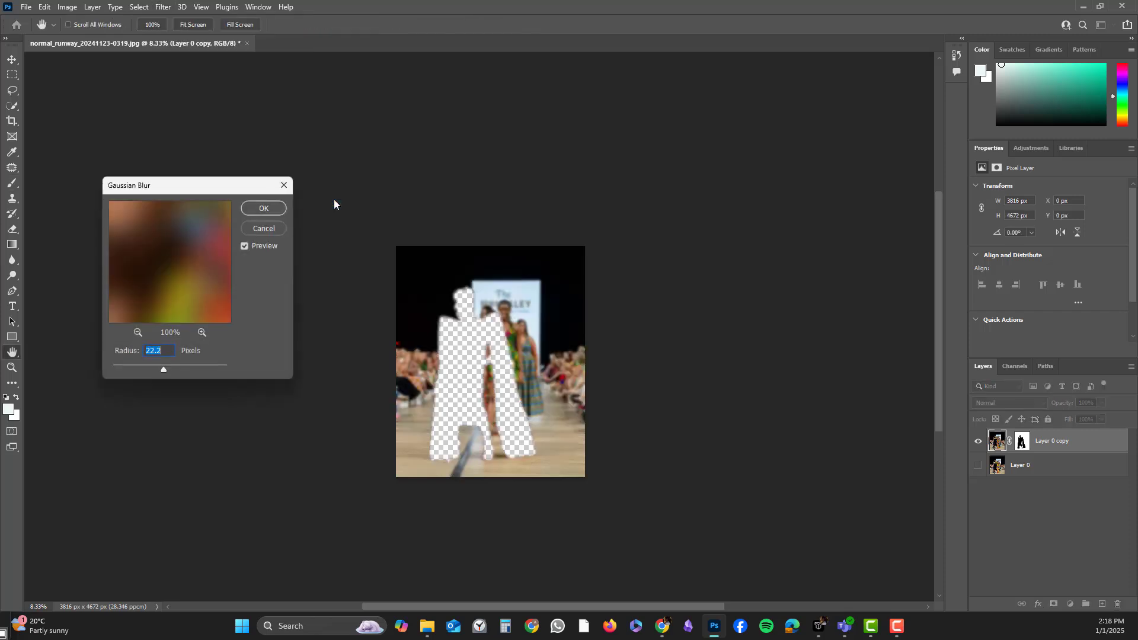
pyautogui.click(147, 372)
pyautogui.moveTo(152, 371); pyautogui.dragTo(138, 371)
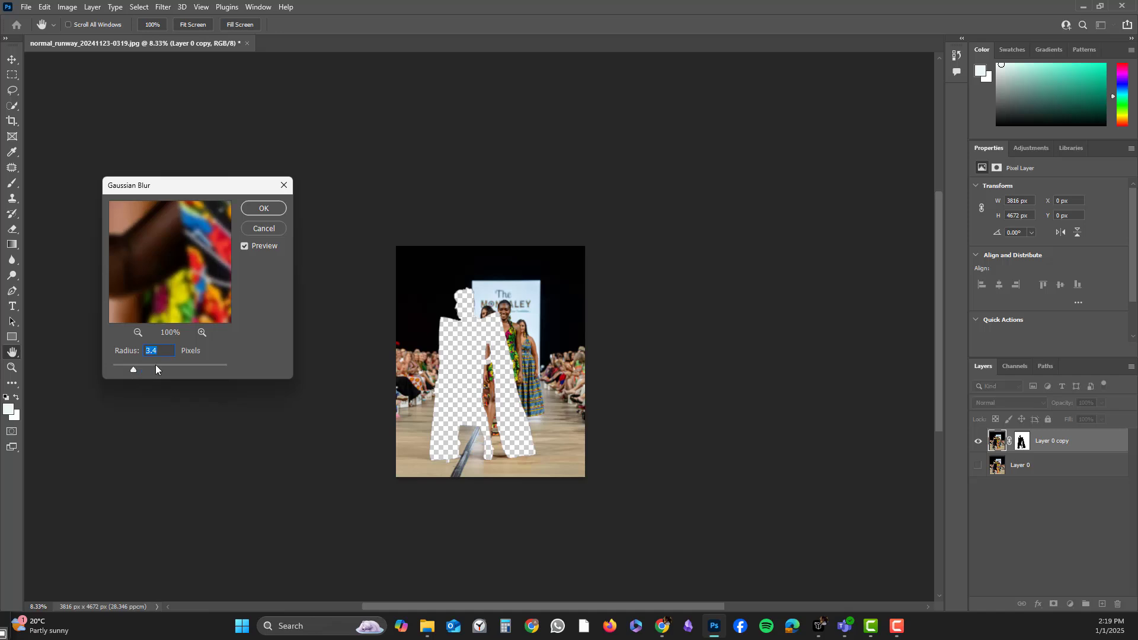
# Apply Gaussian Blur to the copy layer's image with the radius set to 7.6 pixels.
pyautogui.click(134, 333)
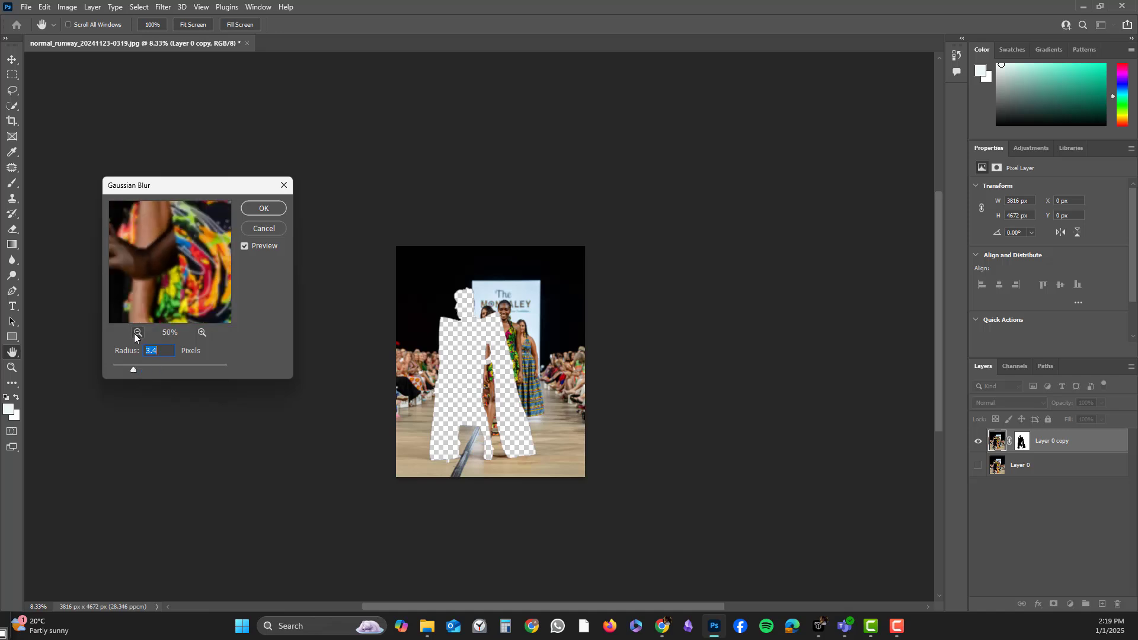
pyautogui.click(134, 333)
pyautogui.click(137, 332)
pyautogui.click(137, 332)
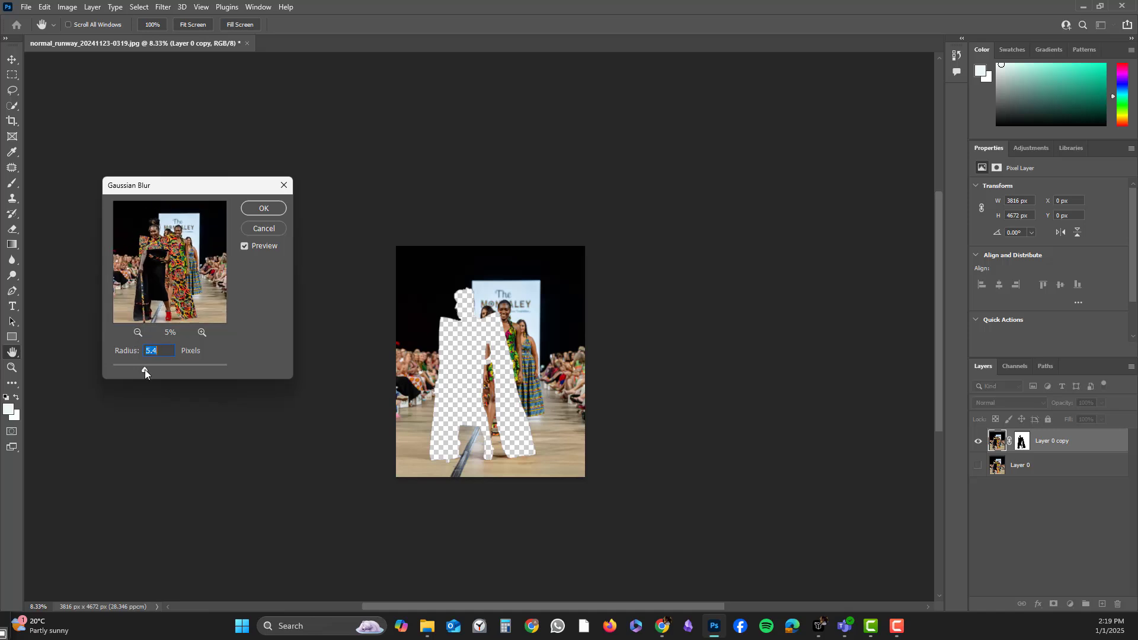
pyautogui.moveTo(145, 368)
pyautogui.mouseDown()
pyautogui.moveTo(133, 369)
pyautogui.moveTo(147, 371)
pyautogui.mouseUp()
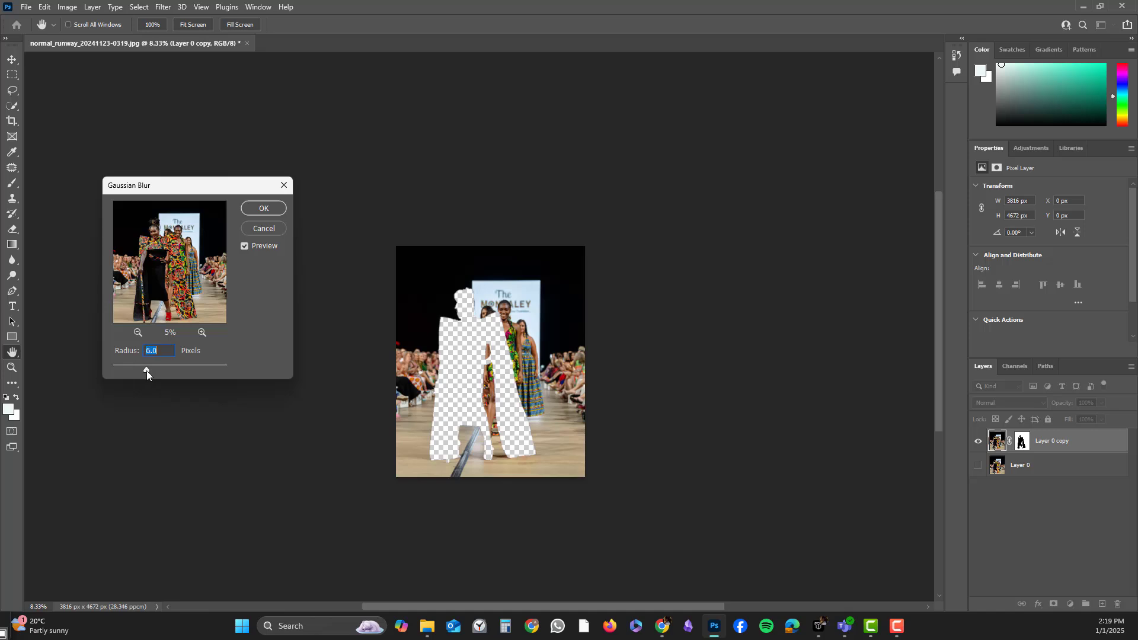
pyautogui.click(204, 332)
pyautogui.click(204, 332)
pyautogui.click(204, 332)
pyautogui.click(204, 332)
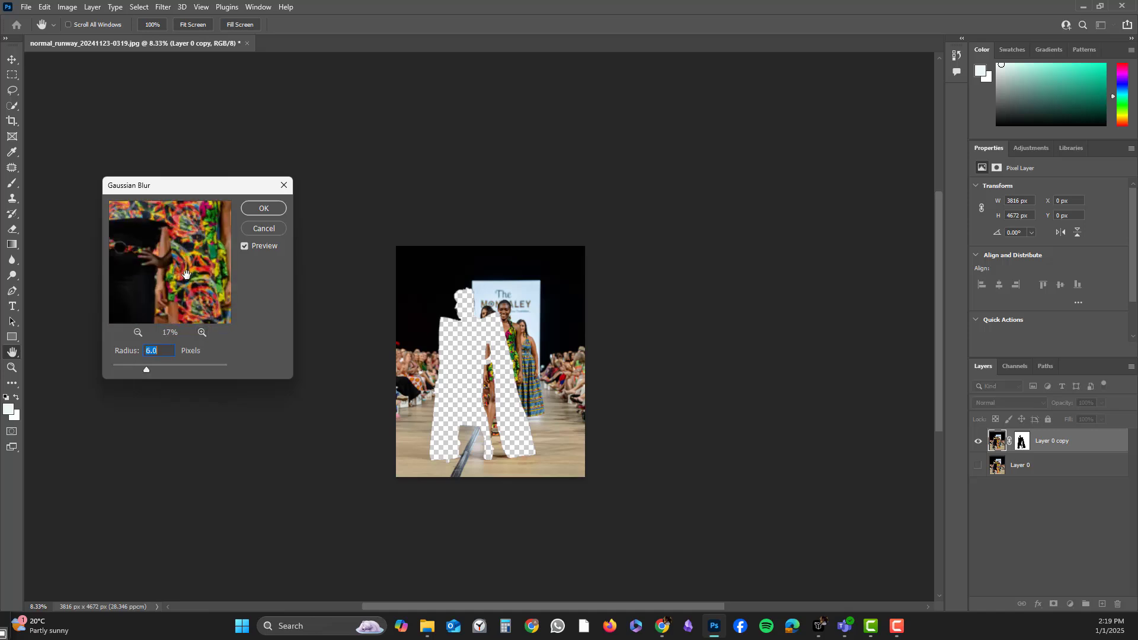
pyautogui.moveTo(186, 258); pyautogui.dragTo(174, 340)
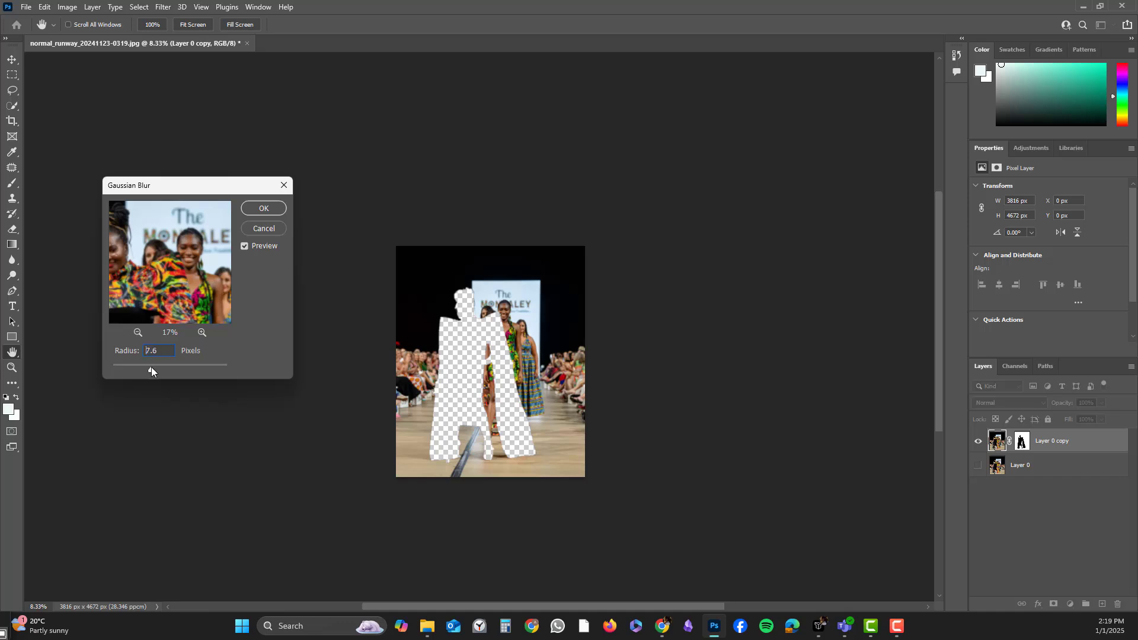
pyautogui.click(267, 208)
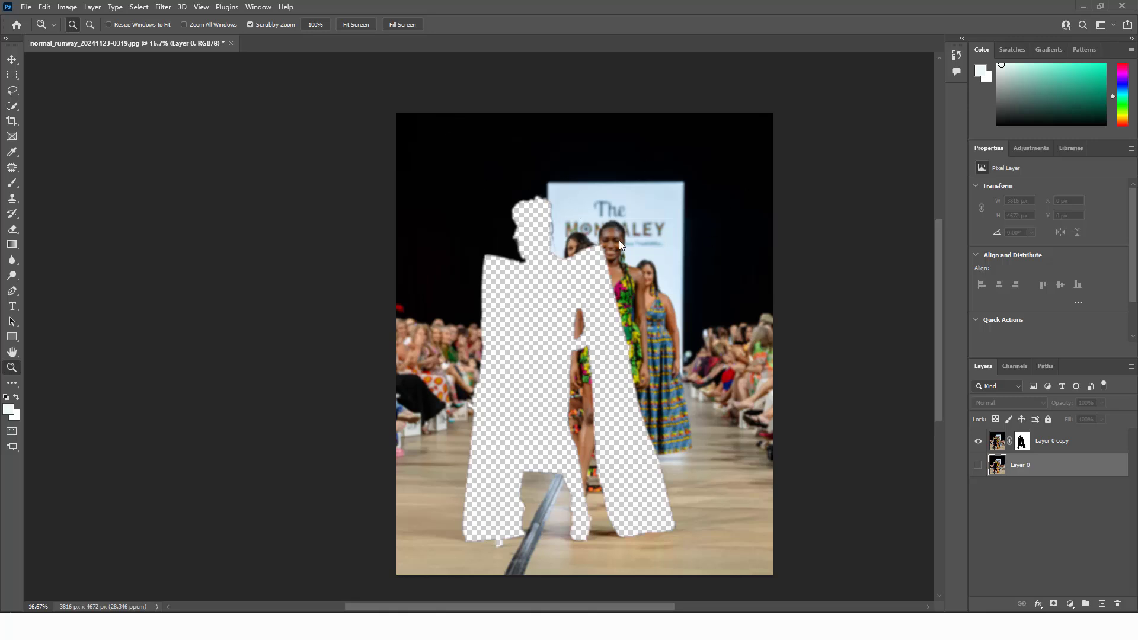
# Apply another Gaussian Blur to the copy layer's image with a radius of 8.4 pixels.
pyautogui.click(978, 465)
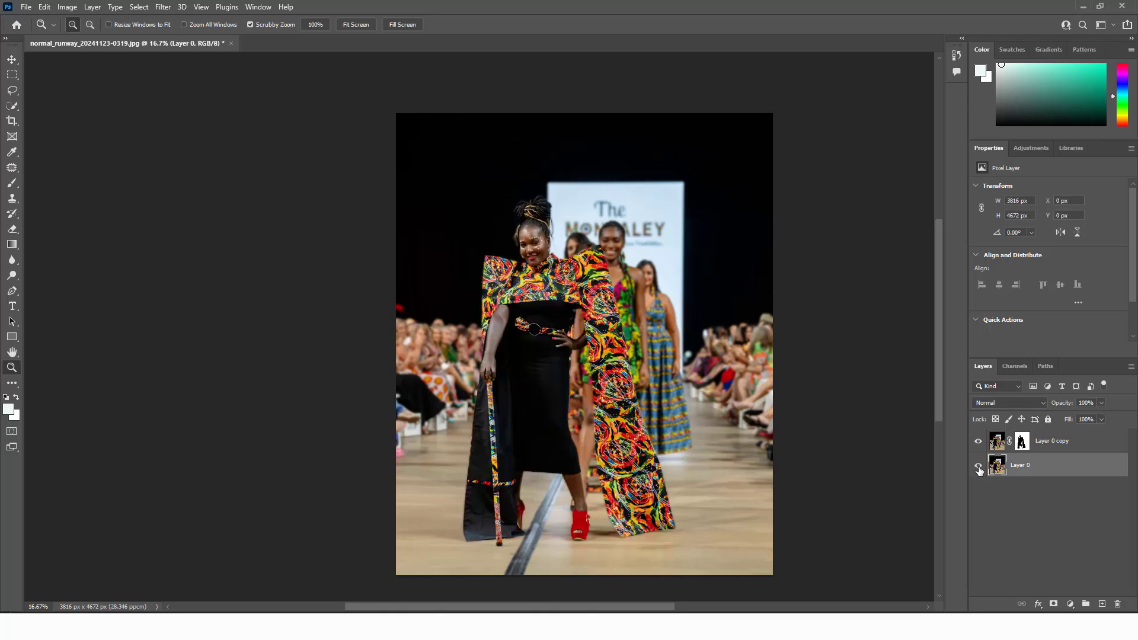
pyautogui.click(979, 468)
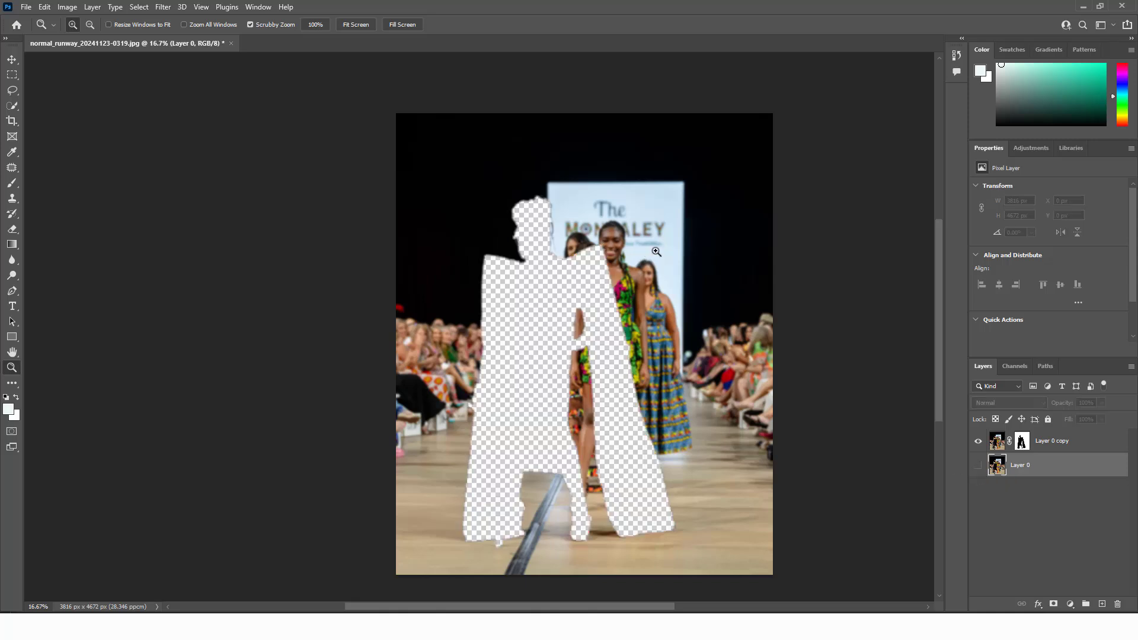
pyautogui.click(995, 446)
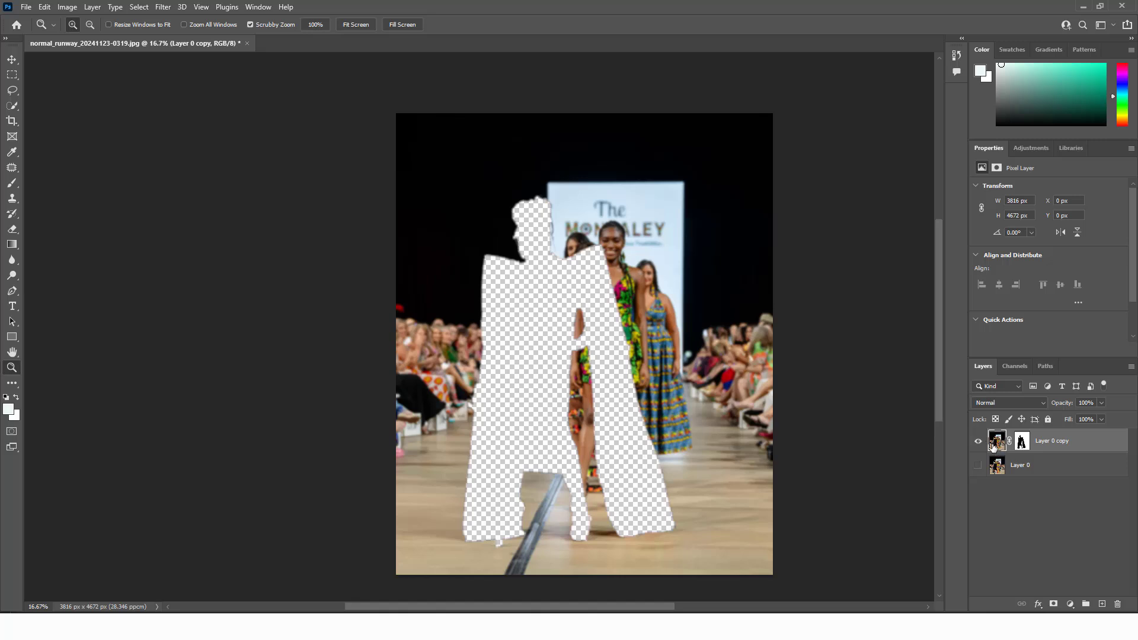
pyautogui.click(163, 7)
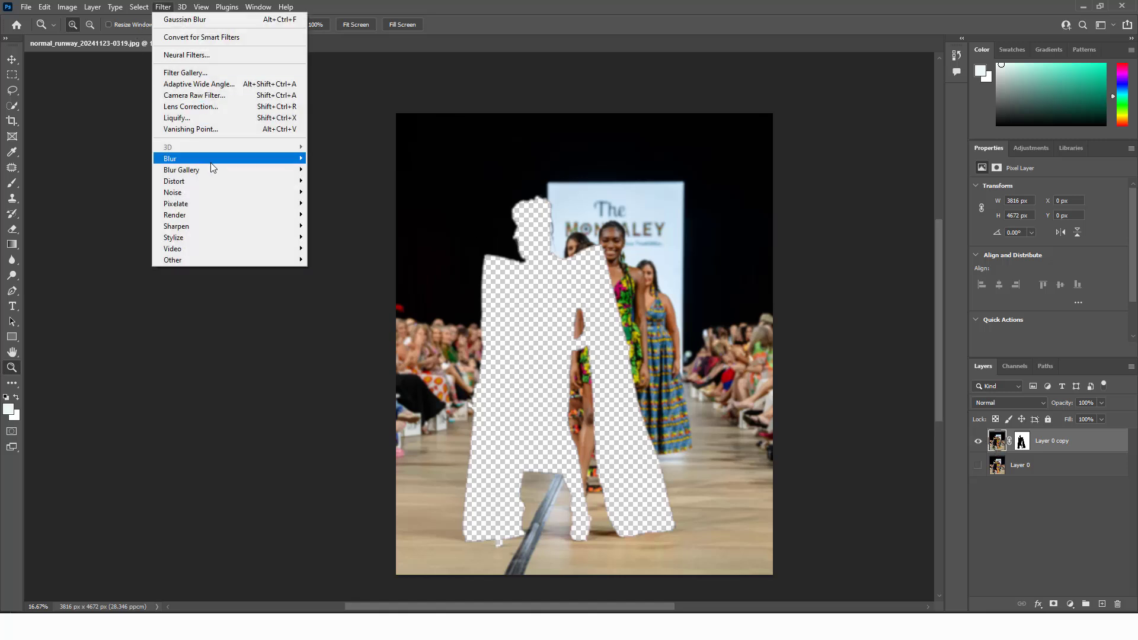
pyautogui.moveTo(224, 171)
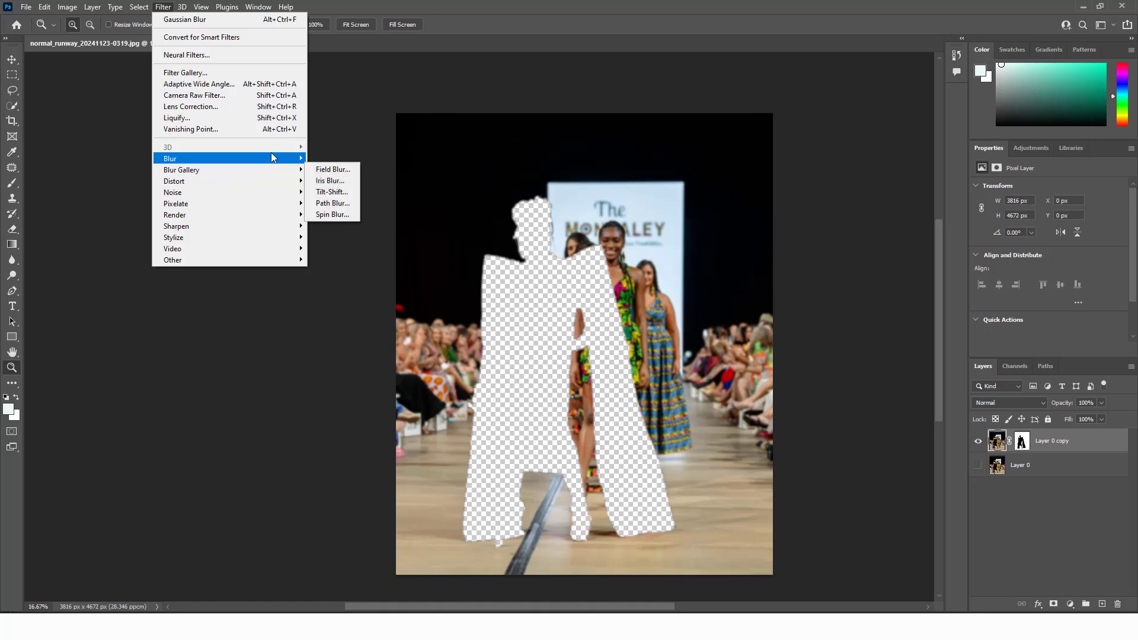
pyautogui.moveTo(271, 156)
pyautogui.click(336, 203)
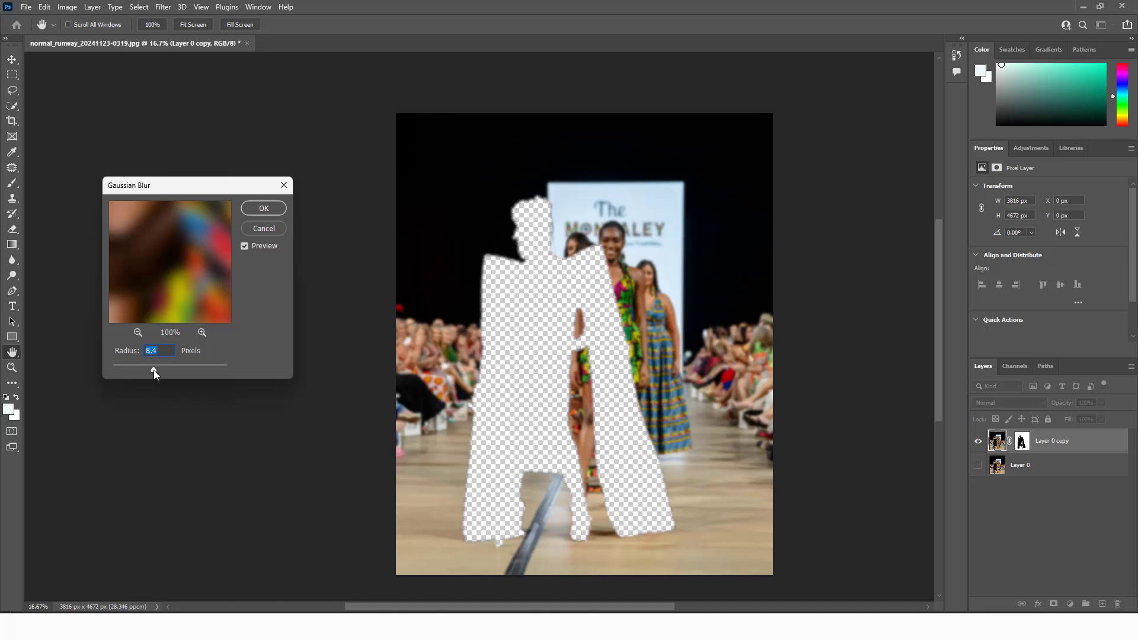
pyautogui.click(263, 208)
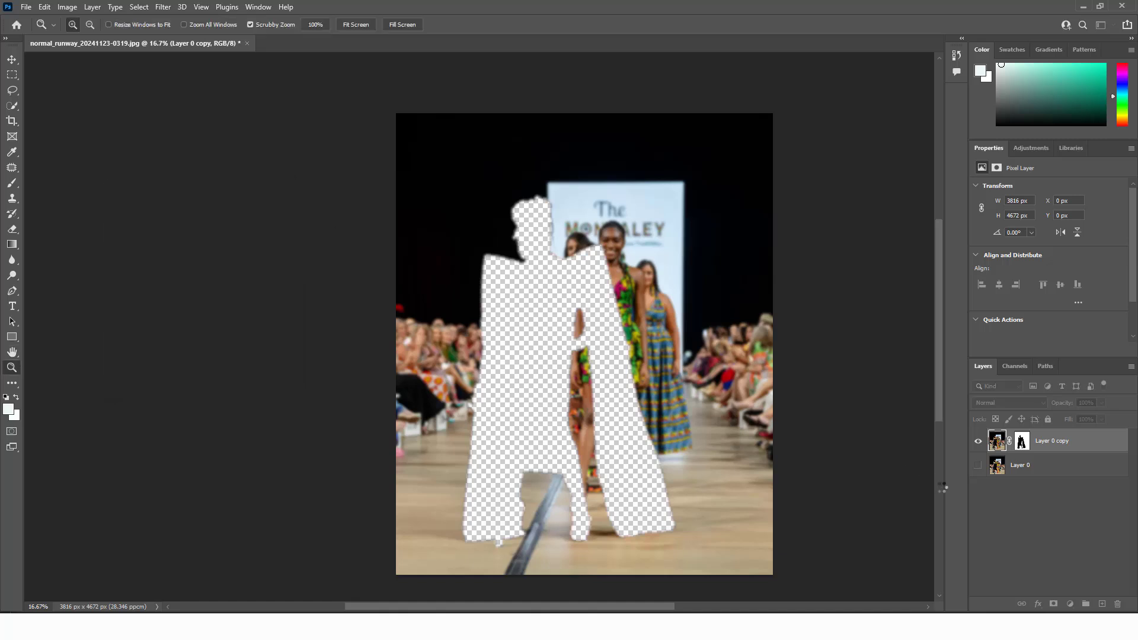
# Turn on the visibility of Layer 0 beneath the blurred copy to show the front model.
pyautogui.click(978, 466)
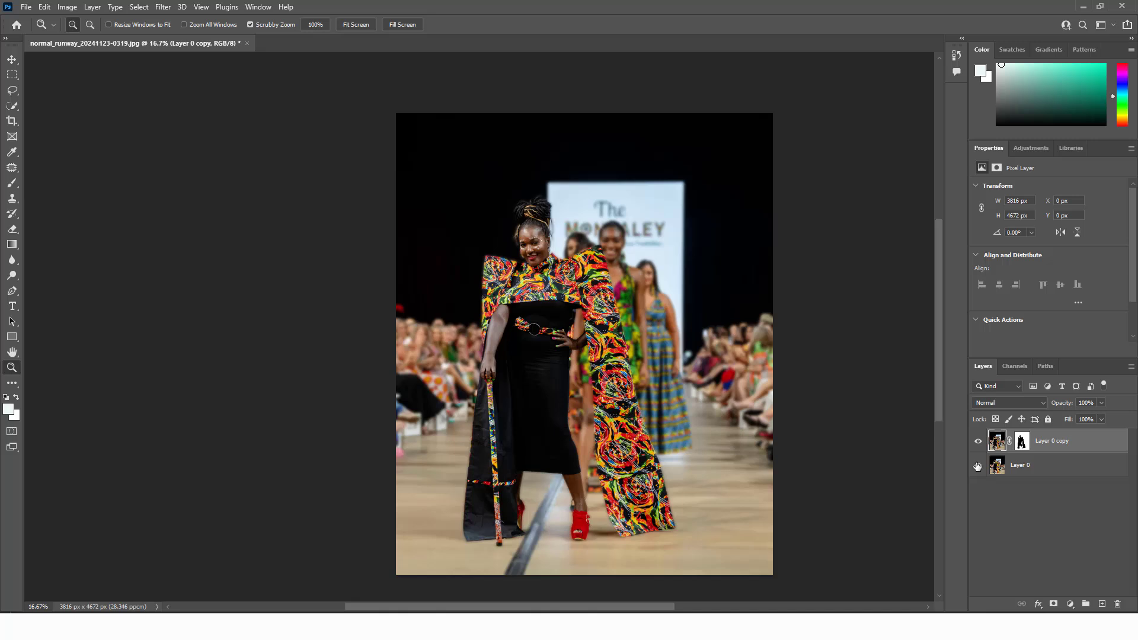
pyautogui.scroll(2, 686, 359)
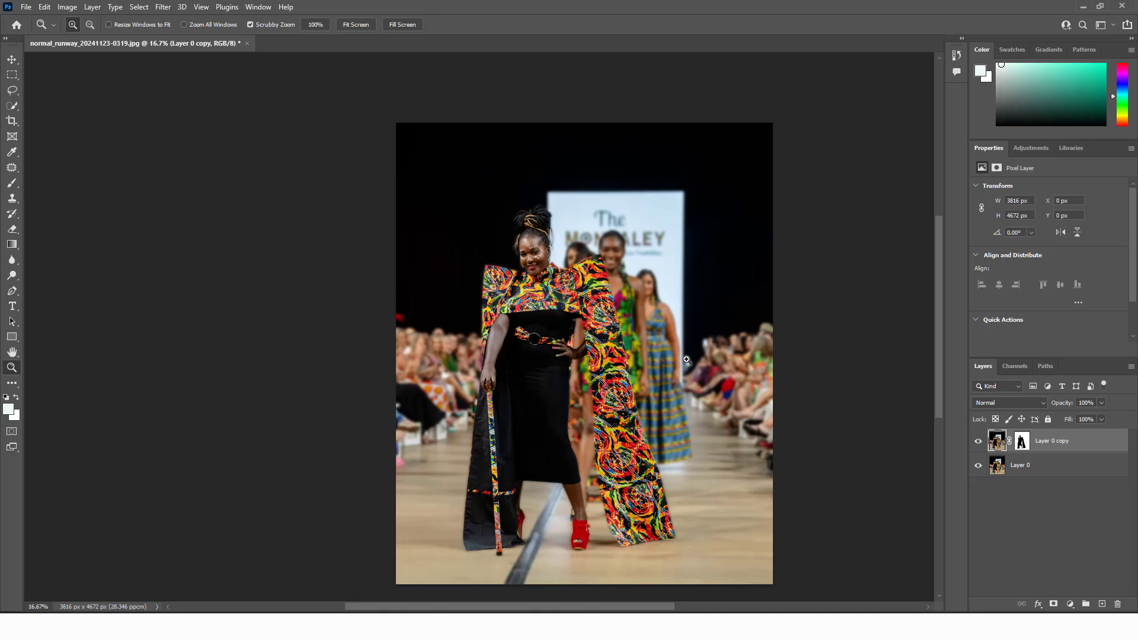